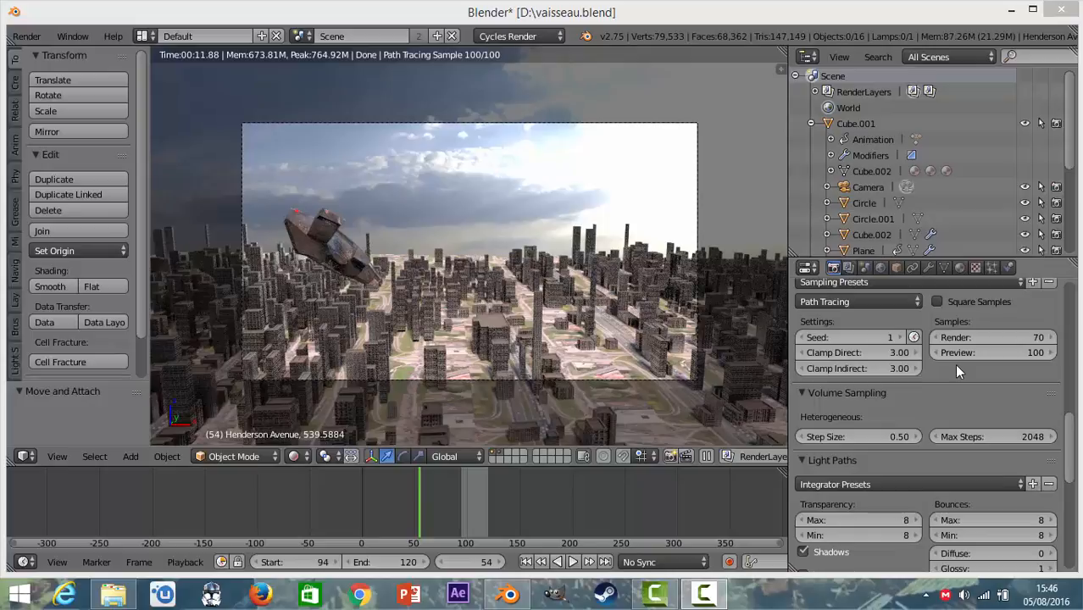
Review the sampling, light path, film and performance render settings, and the scene's gravity and simplify options.
scroll(844, 293, "up", 8)
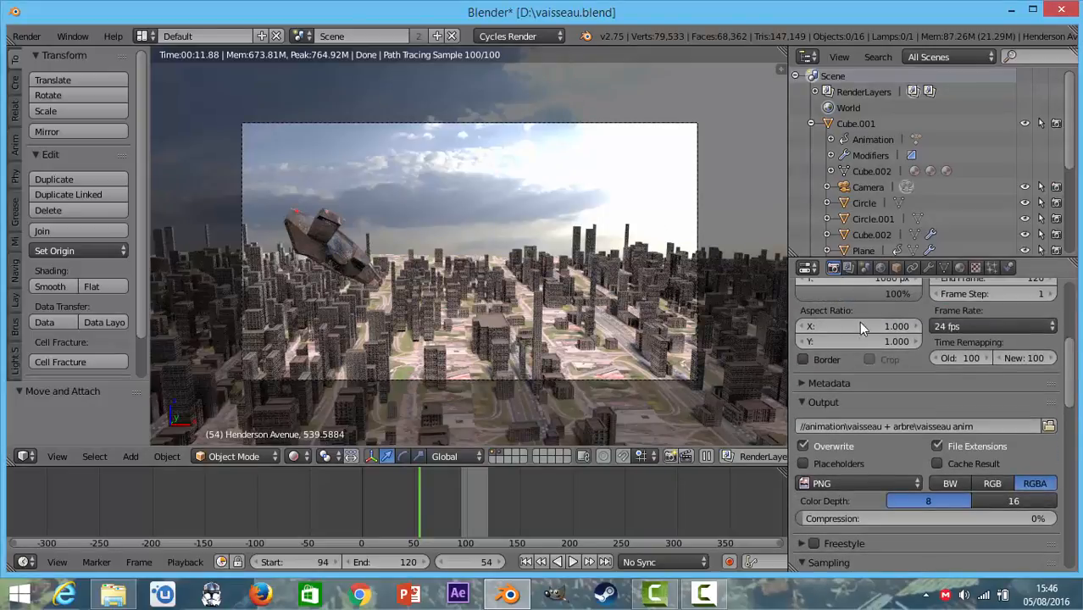
scroll(898, 405, "down", 15)
scroll(848, 407, "up", 5)
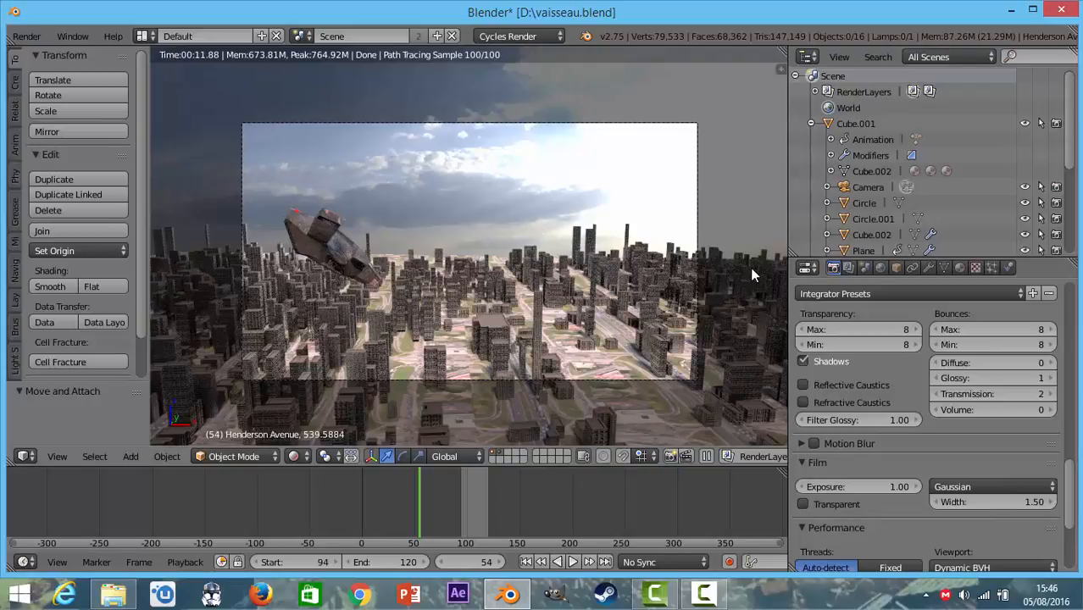
scroll(901, 449, "up", 4)
scroll(901, 447, "down", 10)
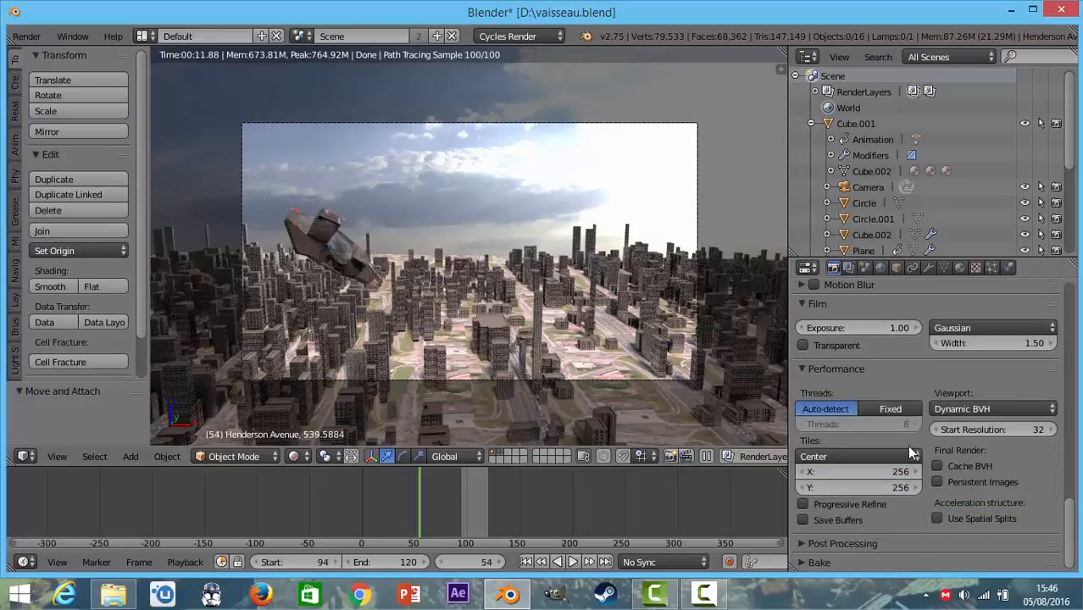
scroll(902, 435, "up", 5)
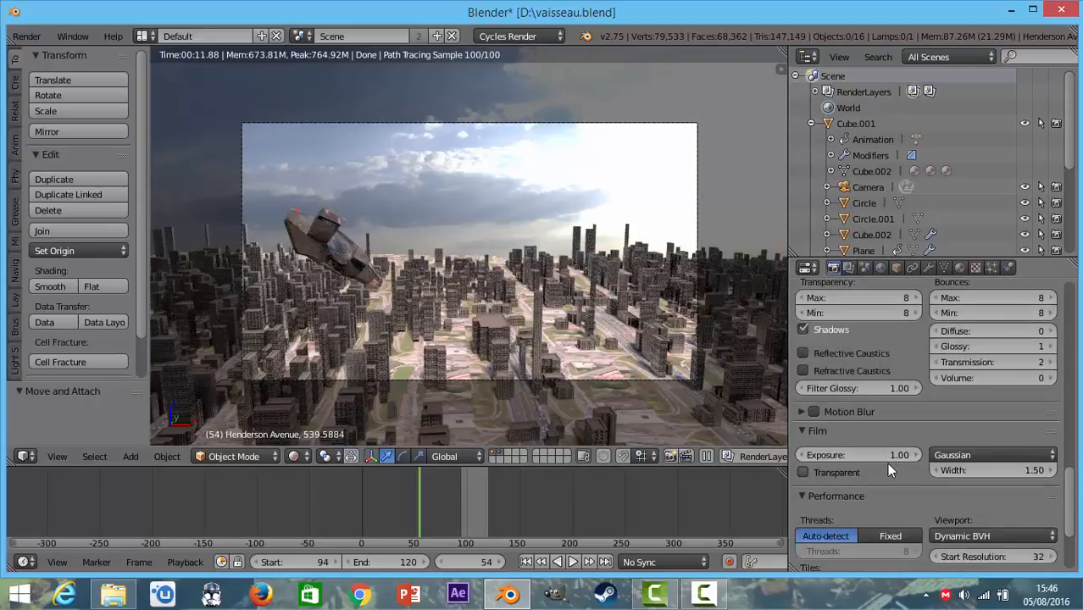
scroll(888, 462, "up", 12)
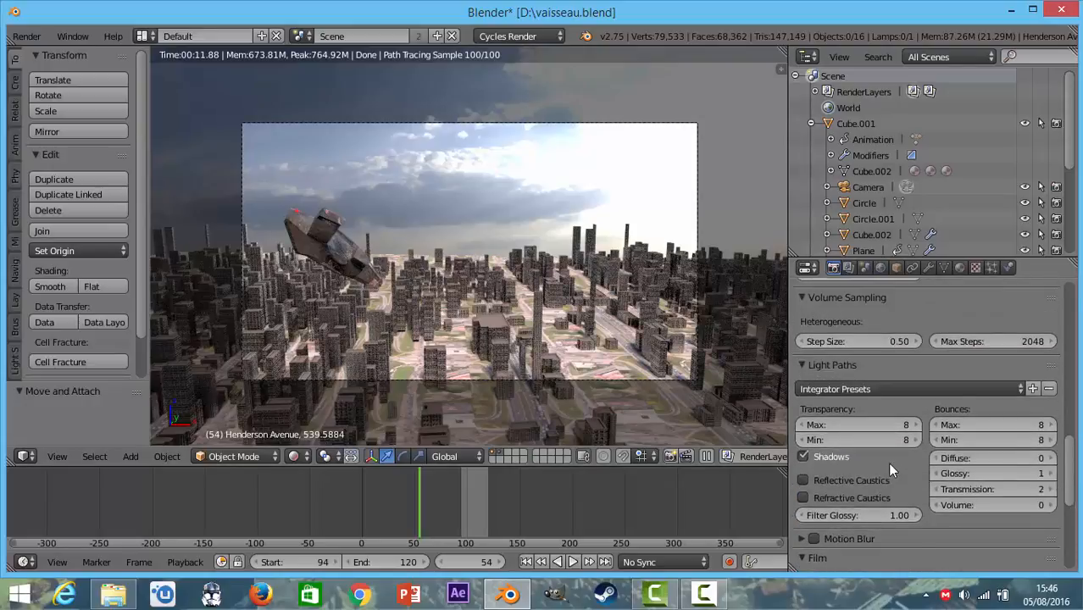
left_click(866, 268)
scroll(874, 389, "down", 7)
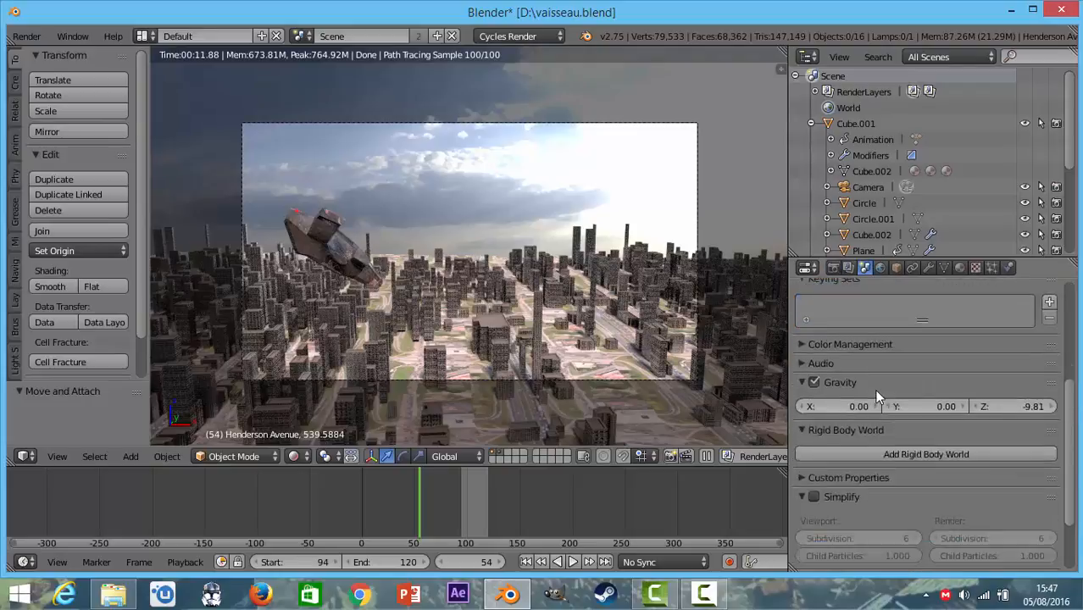
scroll(874, 391, "up", 7)
Enable the Environment pass for RenderLayer.
left_click(849, 268)
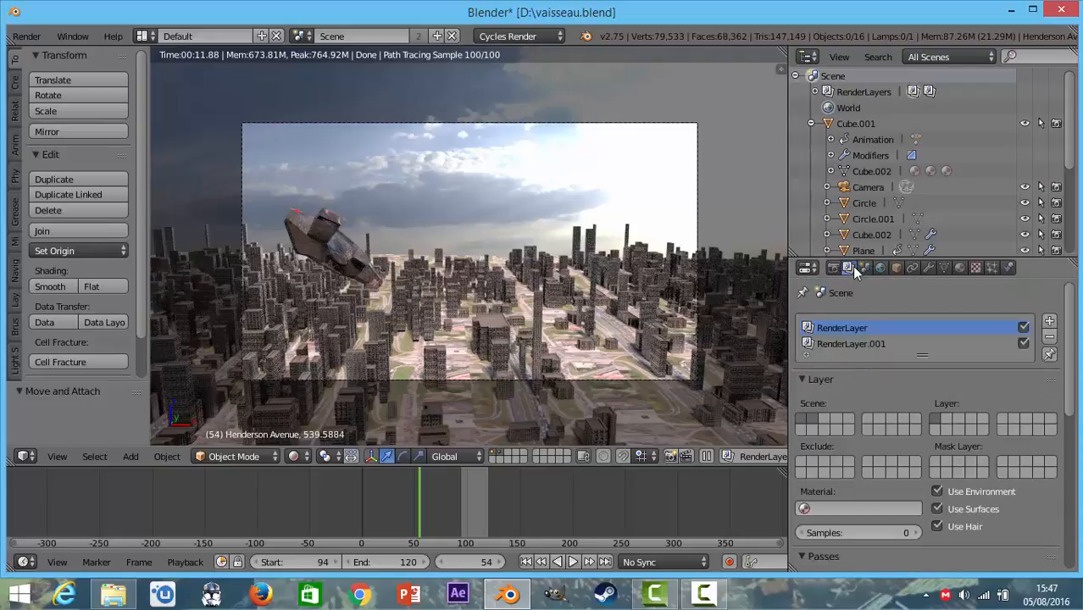
scroll(860, 340, "down", 8)
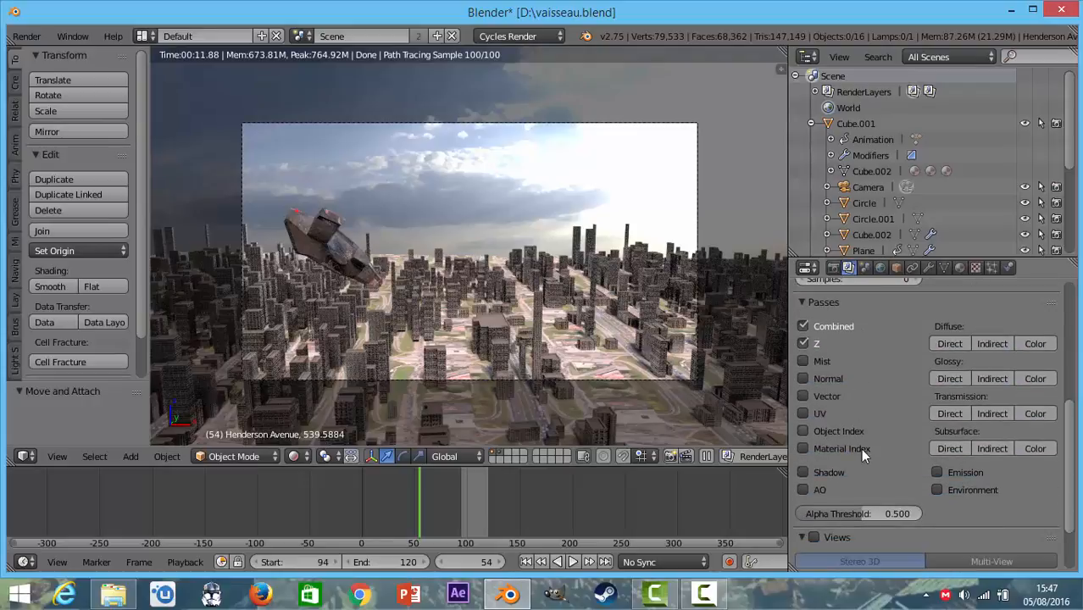
scroll(947, 390, "up", 8)
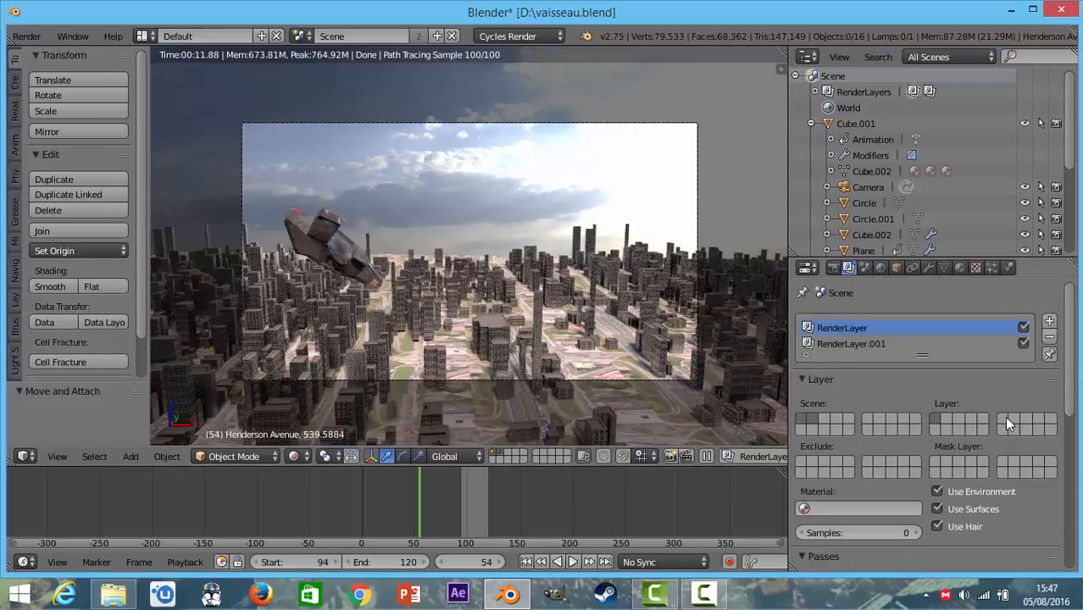
scroll(945, 422, "down", 8)
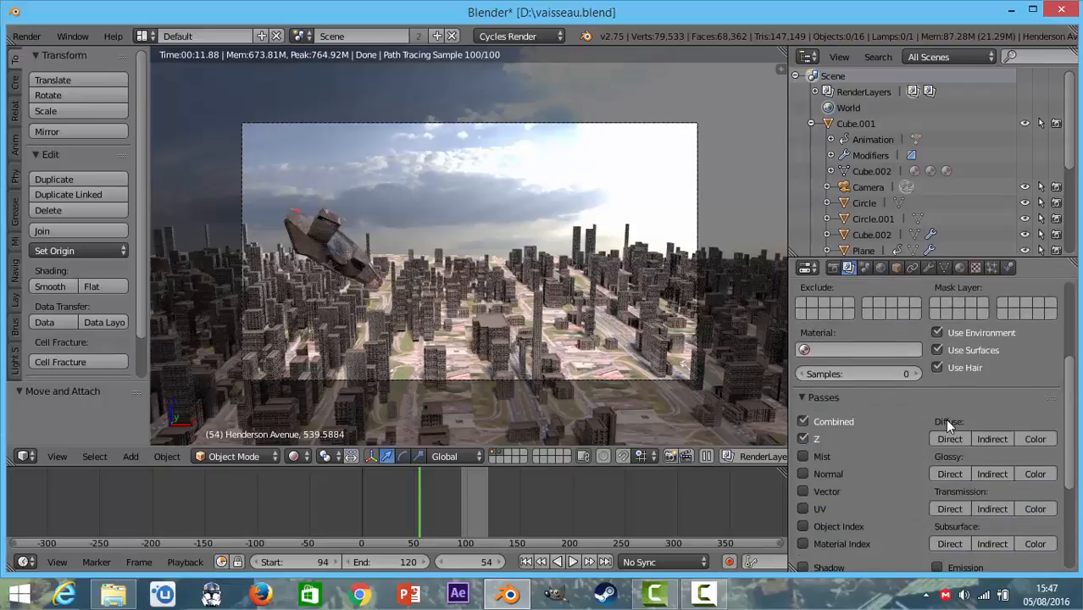
scroll(945, 418, "up", 2)
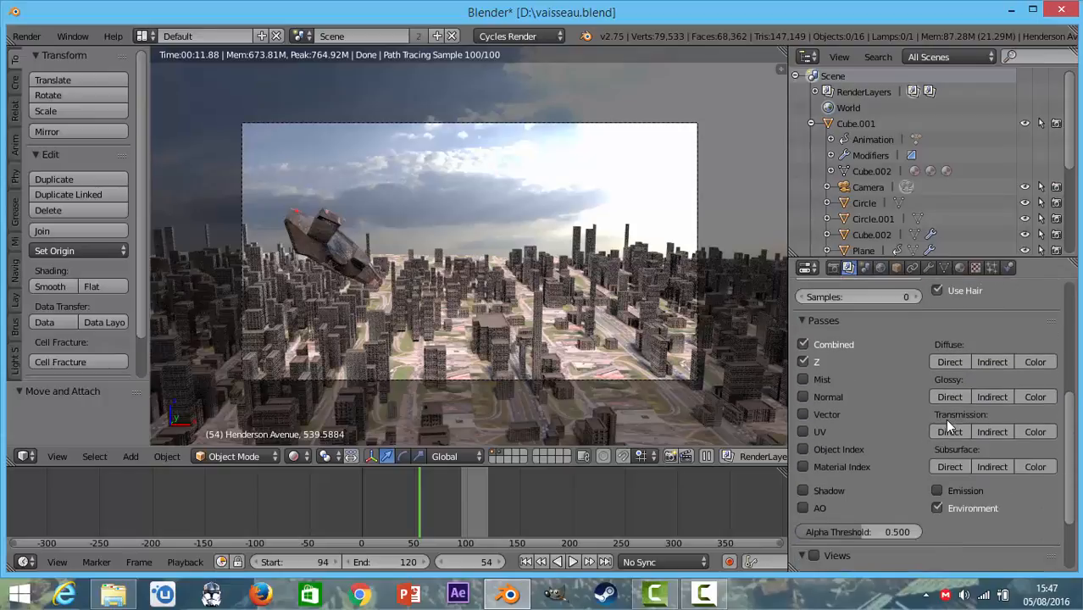
Enable the transparent film background in the render settings.
left_click(833, 267)
scroll(864, 397, "down", 15)
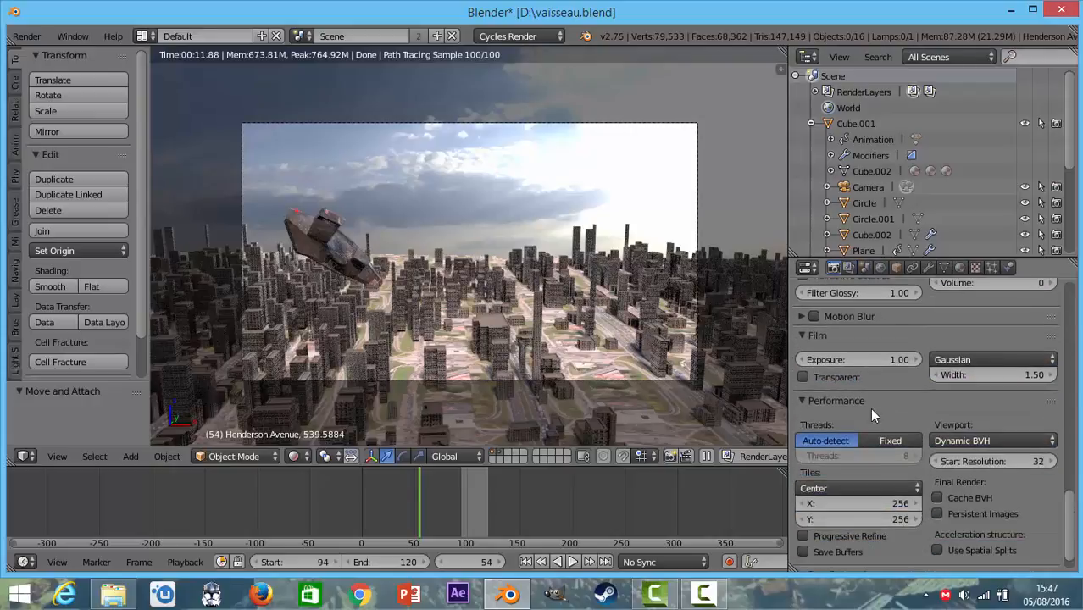
scroll(874, 414, "up", 5)
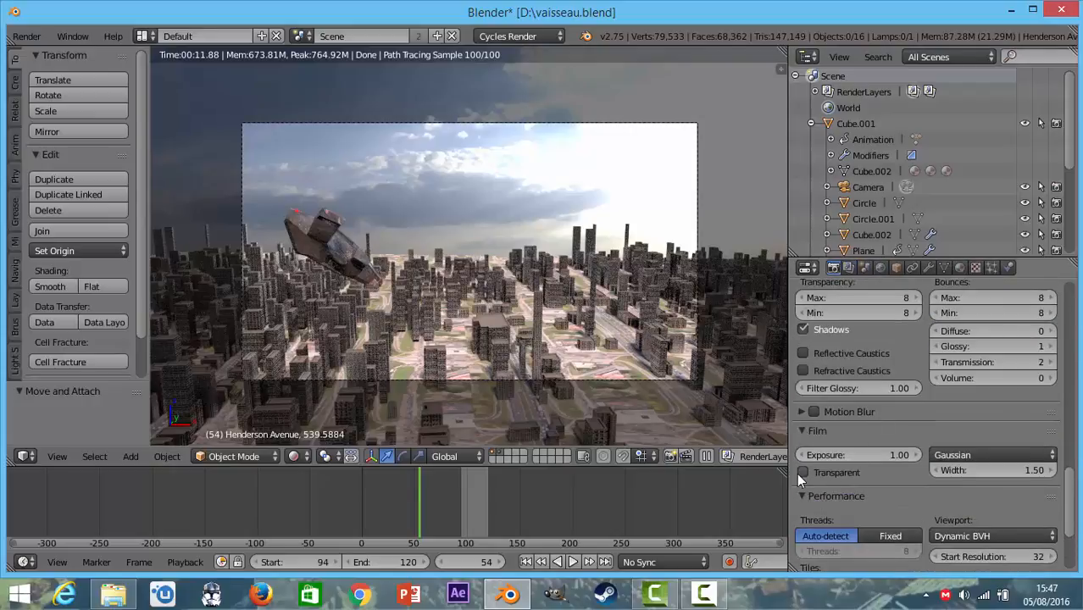
left_click(801, 473)
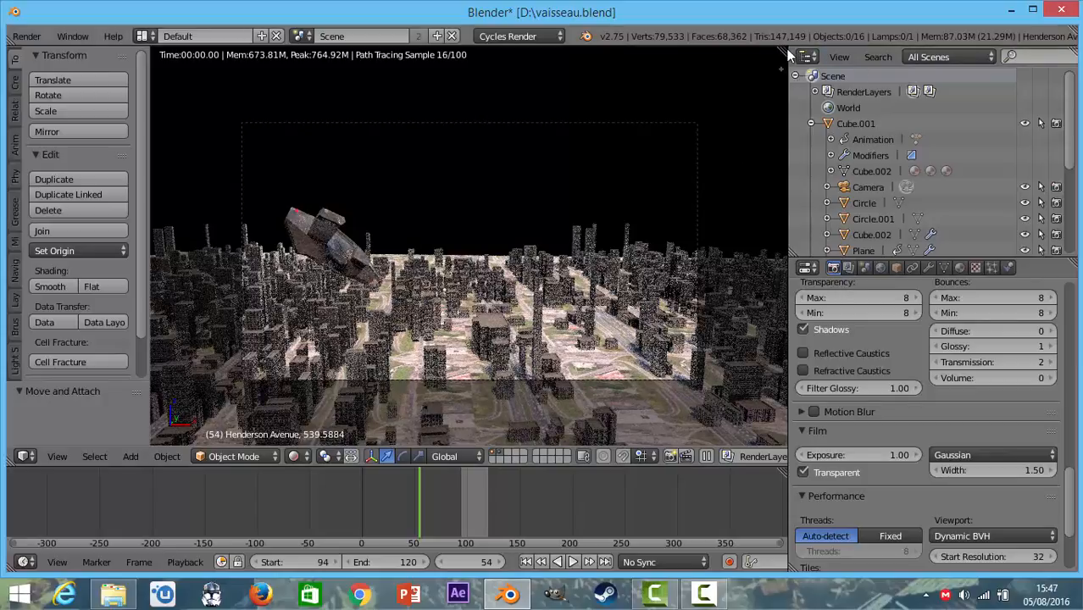
Split the 3D view into upper and lower areas and turn the upper one into a node editor showing the compositing nodes.
left_click_drag(783, 50, 761, 219)
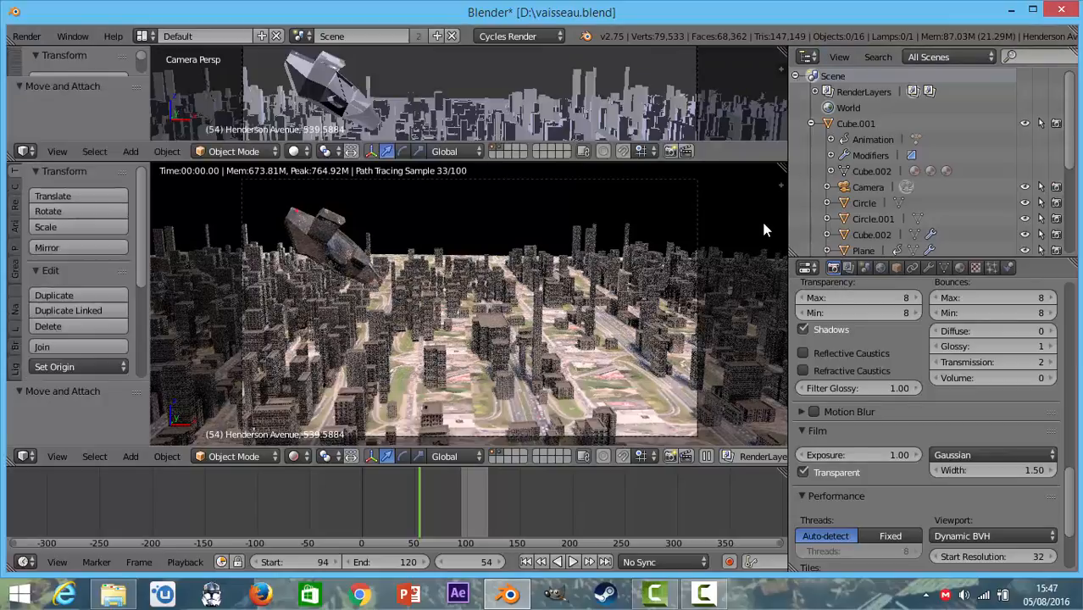
left_click(35, 219)
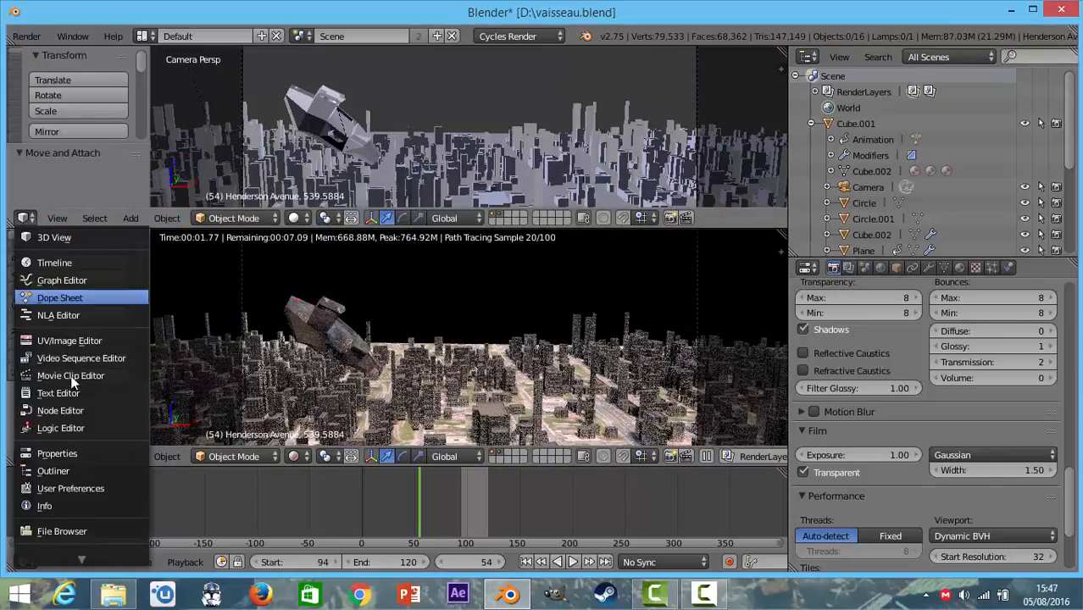
left_click(60, 411)
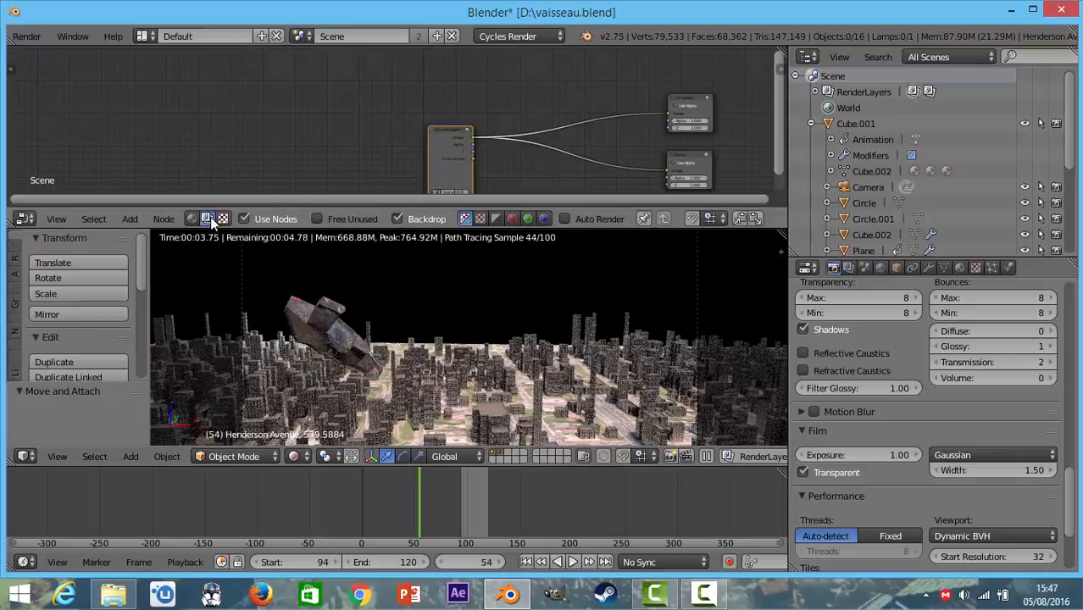
scroll(311, 110, "down", 2)
Move the Render Layers node farther from the output nodes and place a duplicate of it just below.
left_click_drag(404, 151, 227, 113)
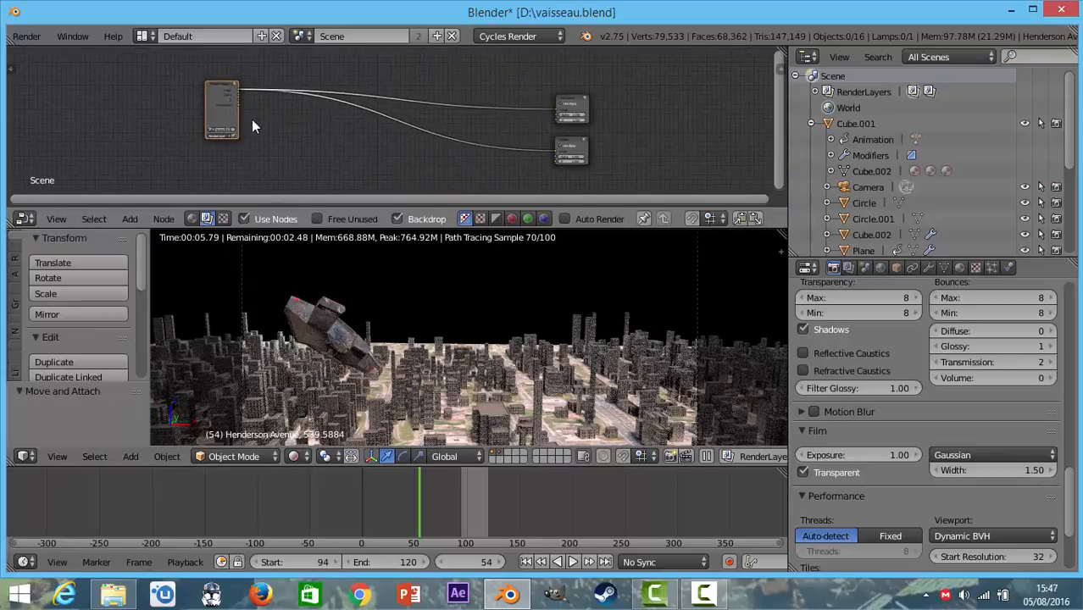
scroll(253, 119, "up", 5)
middle_click_drag(257, 126, 316, 154)
scroll(305, 158, "up", 2)
scroll(290, 163, "up", 2)
middle_click_drag(283, 119, 327, 81)
scroll(289, 117, "down", 5)
key("shift+d")
left_click(337, 196)
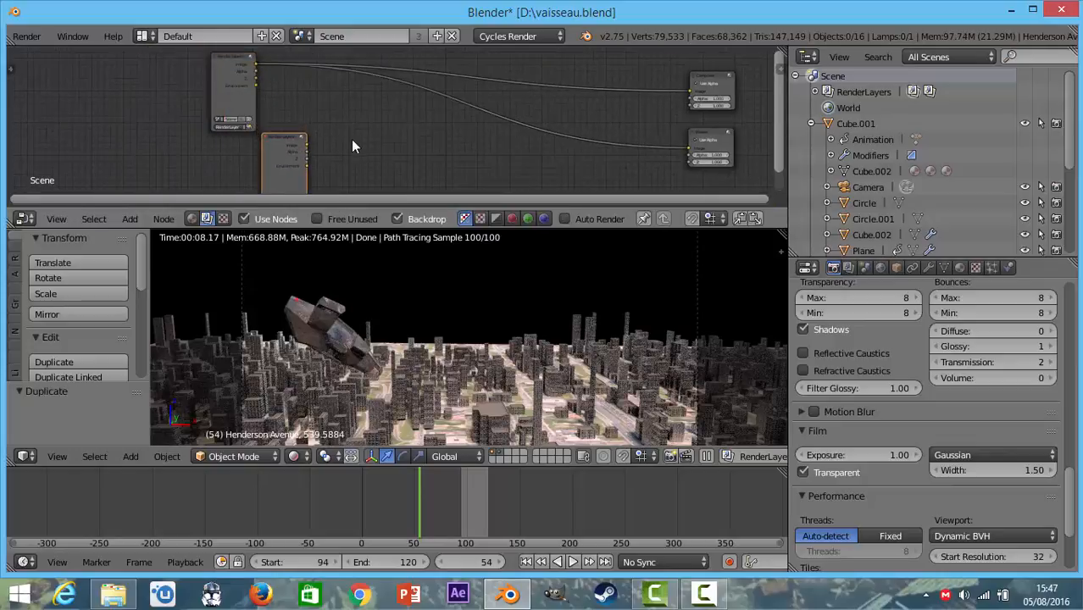
Add an Alpha Over node on the link between the original Render Layers node and the Composite node.
middle_click_drag(351, 139, 285, 164)
left_click(129, 219)
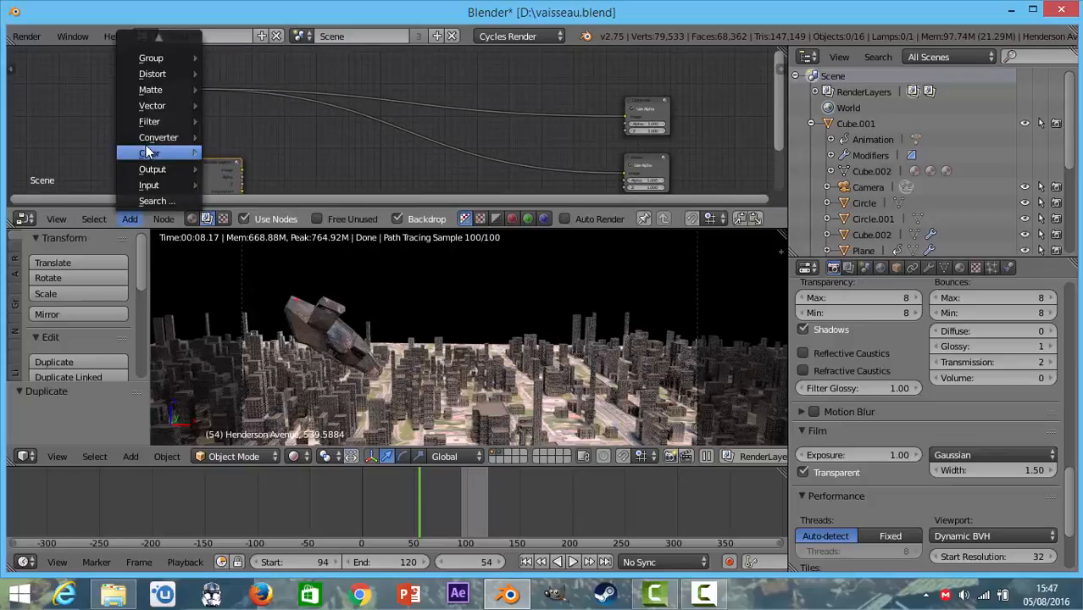
mouse_move(152, 154)
left_click(247, 172)
left_click(410, 52)
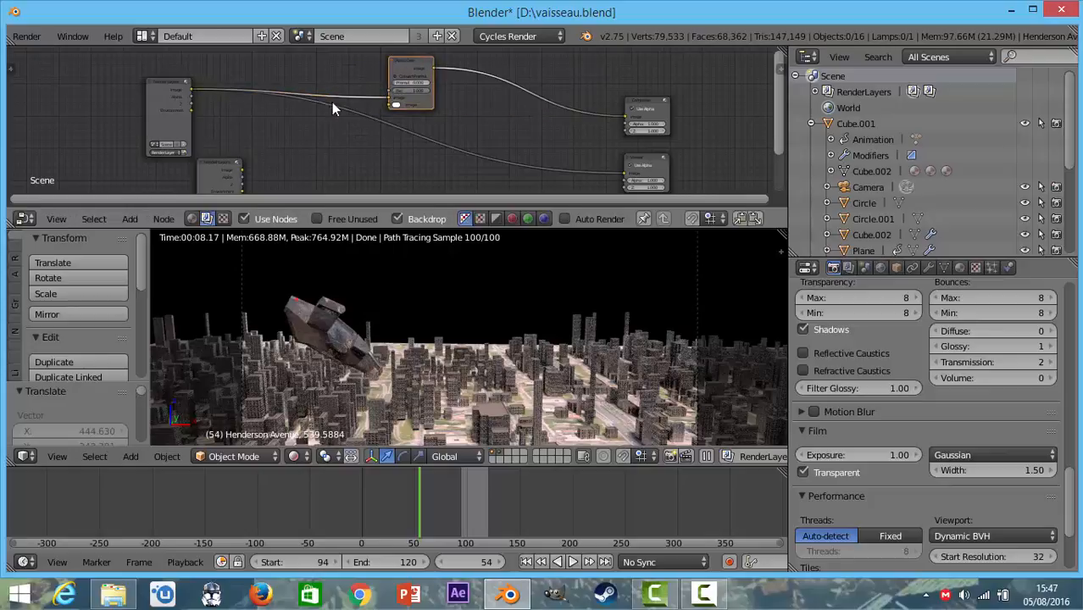
Link the duplicated Render Layers node's Image output to the second Image input of the Alpha Over node.
scroll(332, 106, "up", 4)
middle_click_drag(286, 136, 337, 78)
middle_click_drag(307, 111, 264, 152)
scroll(264, 152, "down", 2)
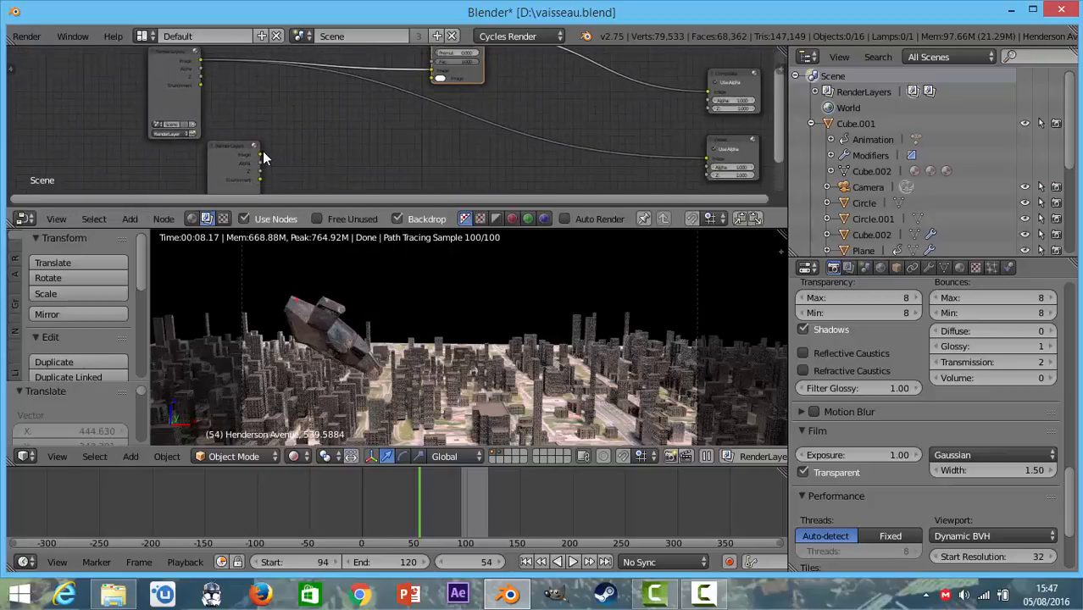
left_click_drag(262, 154, 431, 78)
Set the duplicated Render Layers node's layer to RenderLayer.001.
scroll(254, 241, "up", 4)
middle_click_drag(246, 178, 334, 119)
scroll(299, 132, "up", 2)
left_click(335, 115)
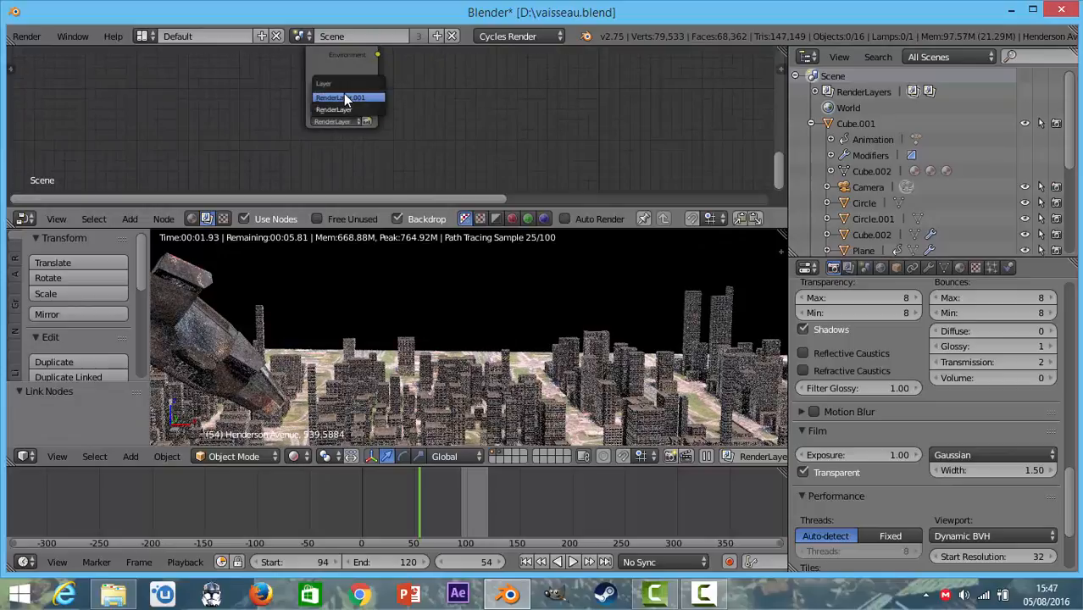
left_click(344, 93)
Adjust the Alpha Over node's position and link its Image output to the Viewer node in place of the direct render layer link.
scroll(424, 88, "down", 2)
middle_click_drag(424, 106, 366, 200)
scroll(398, 141, "up", 1)
scroll(398, 141, "down", 2)
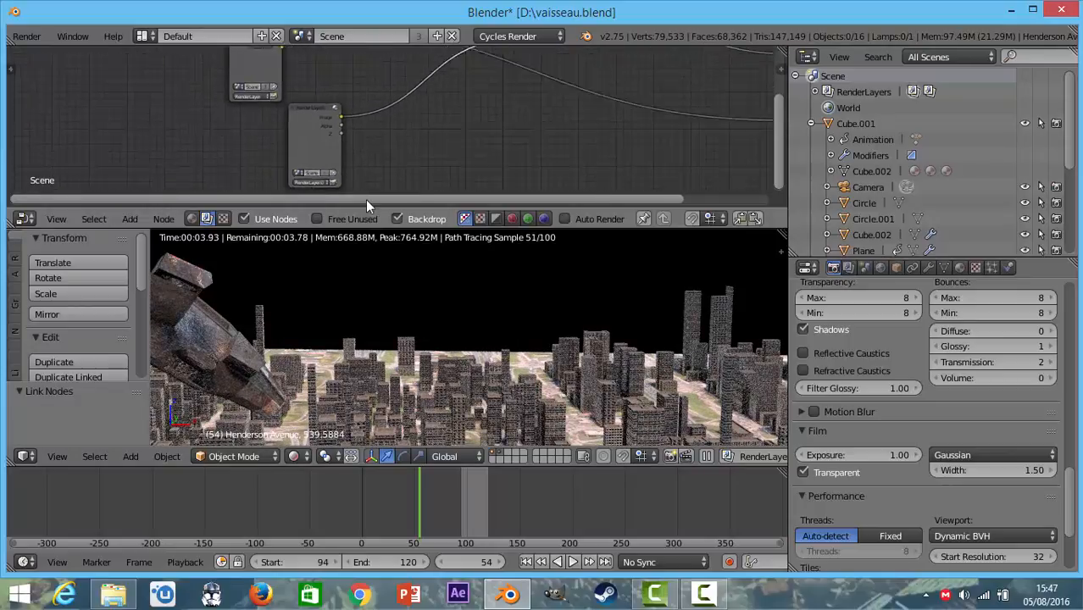
scroll(388, 160, "down", 1)
scroll(389, 160, "down", 1)
left_click_drag(477, 66, 479, 79)
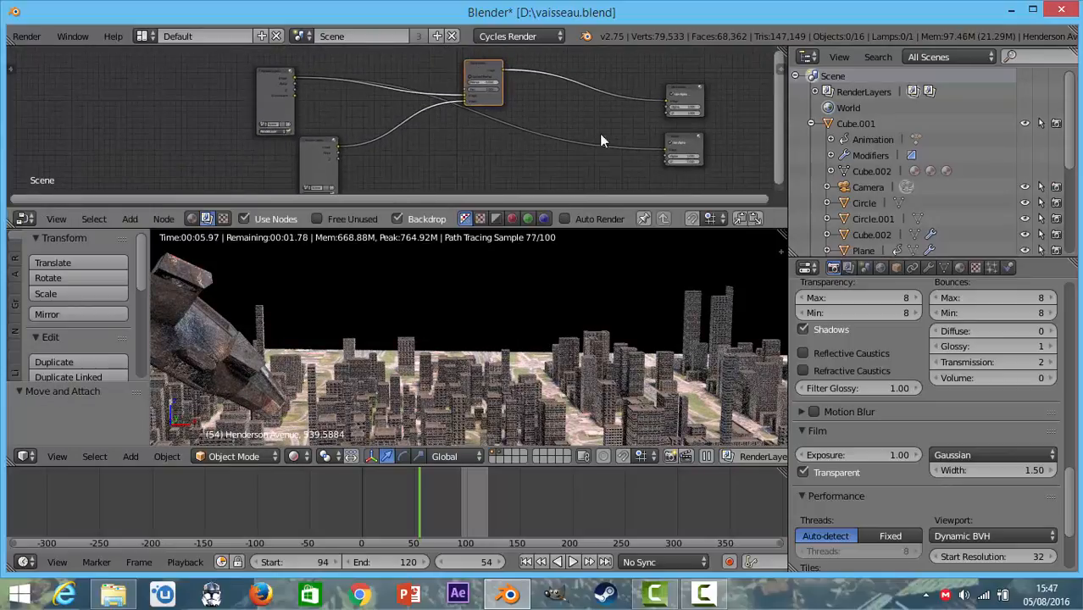
left_click_drag(659, 149, 504, 68)
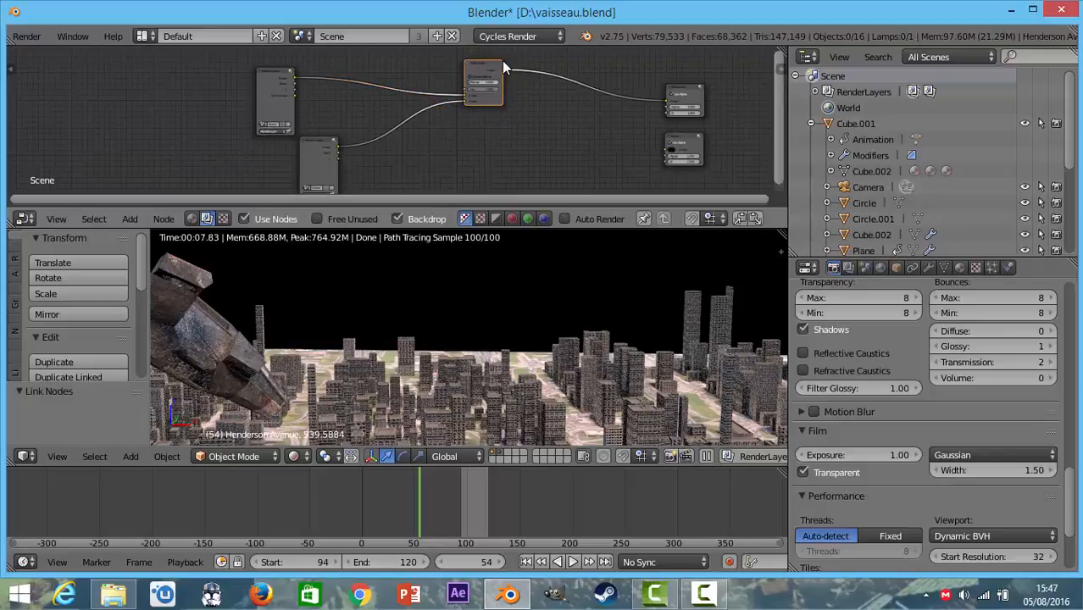
key("ctrl+z")
scroll(388, 118, "down", 2)
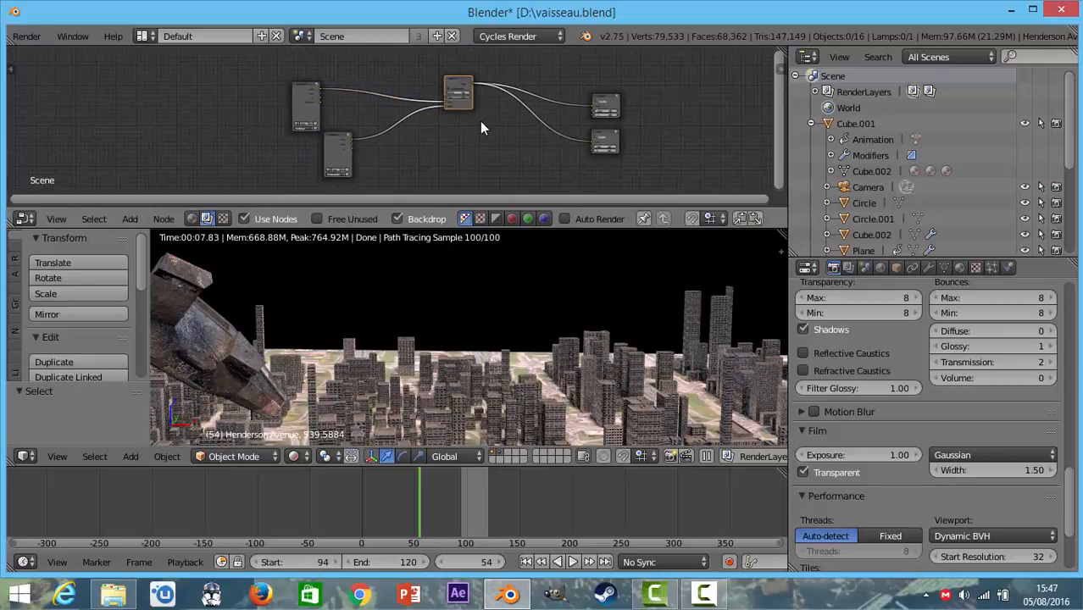
scroll(480, 121, "up", 1)
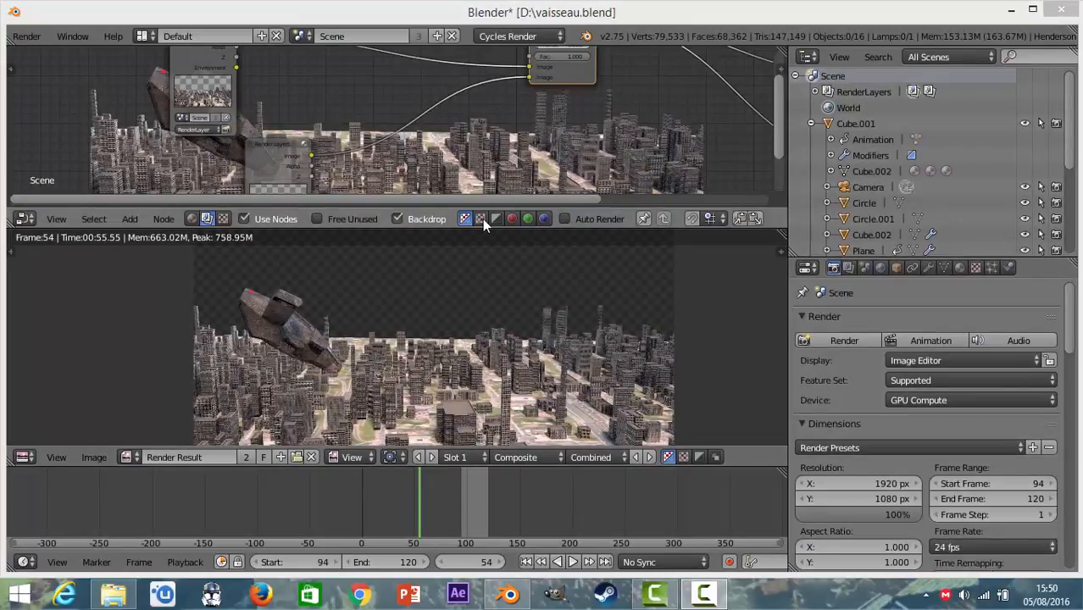
Expand the node editor over the render result area below it, merging both into one area.
scroll(417, 120, "down", 1)
middle_click_drag(418, 120, 491, 171)
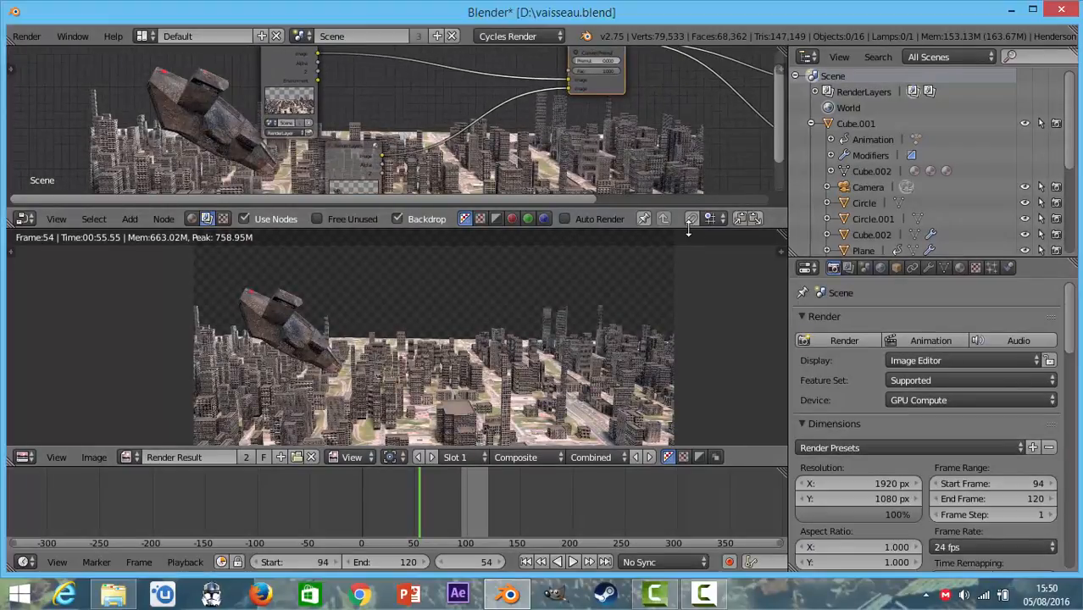
left_click_drag(688, 227, 691, 300)
middle_click_drag(597, 218, 685, 199)
left_click_drag(784, 306, 740, 310)
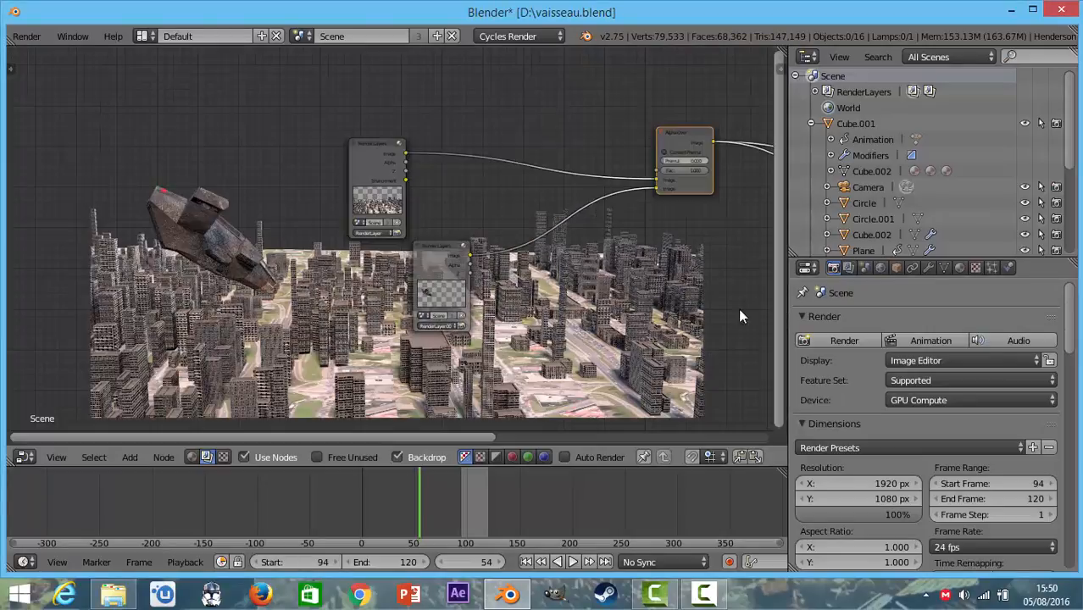
Scale the backdrop image behind the nodes down and back up until it nearly fills the node editor.
scroll(620, 269, "up", 4)
scroll(620, 268, "down", 5)
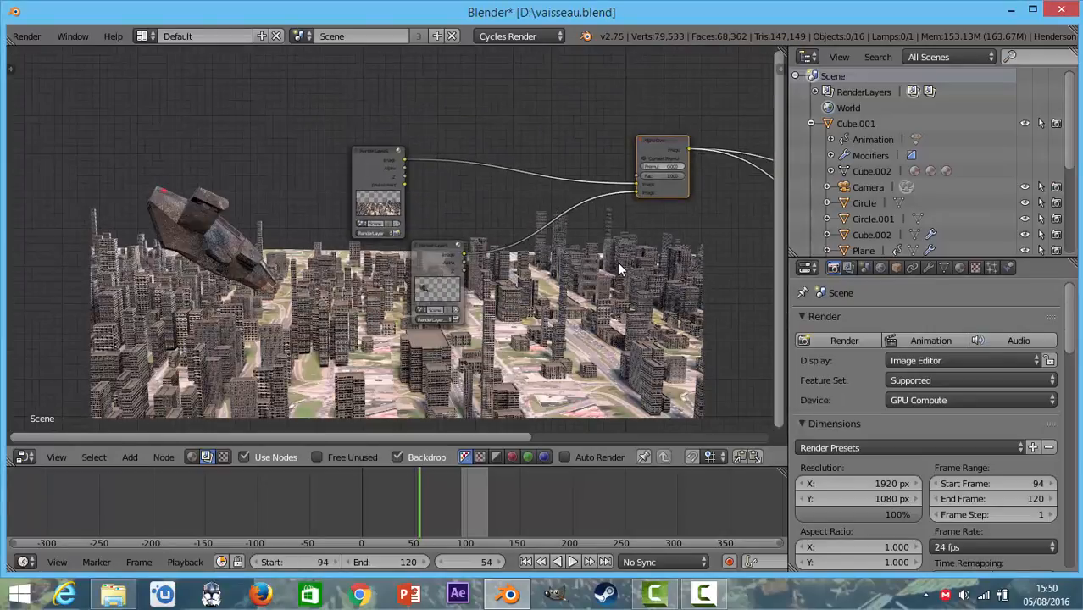
key("v")
key("v")
key("v")
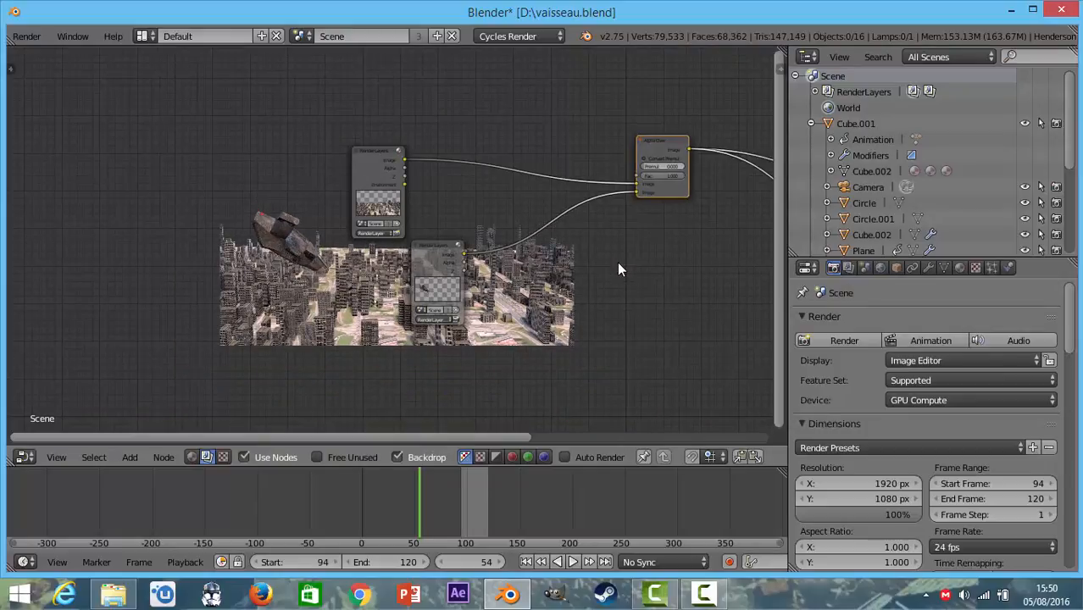
key("alt+v")
key("alt+v")
key("alt+v")
key("alt+v")
key("alt+v")
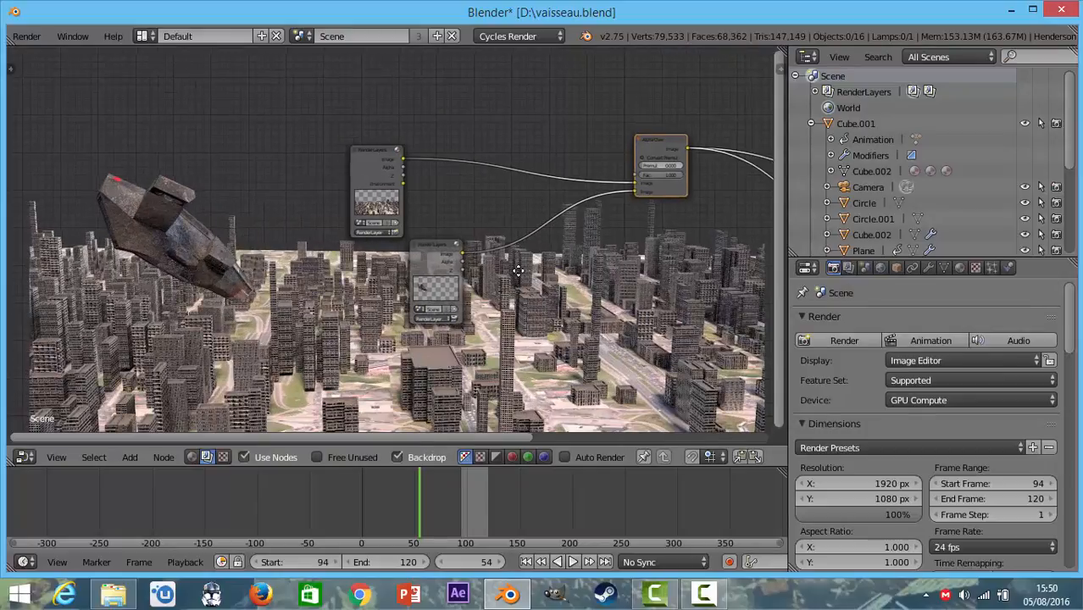
Move the Viewer node slightly away from the Composite node and lower the Alpha Over node to tidy the layout.
middle_click_drag(464, 268, 87, 205)
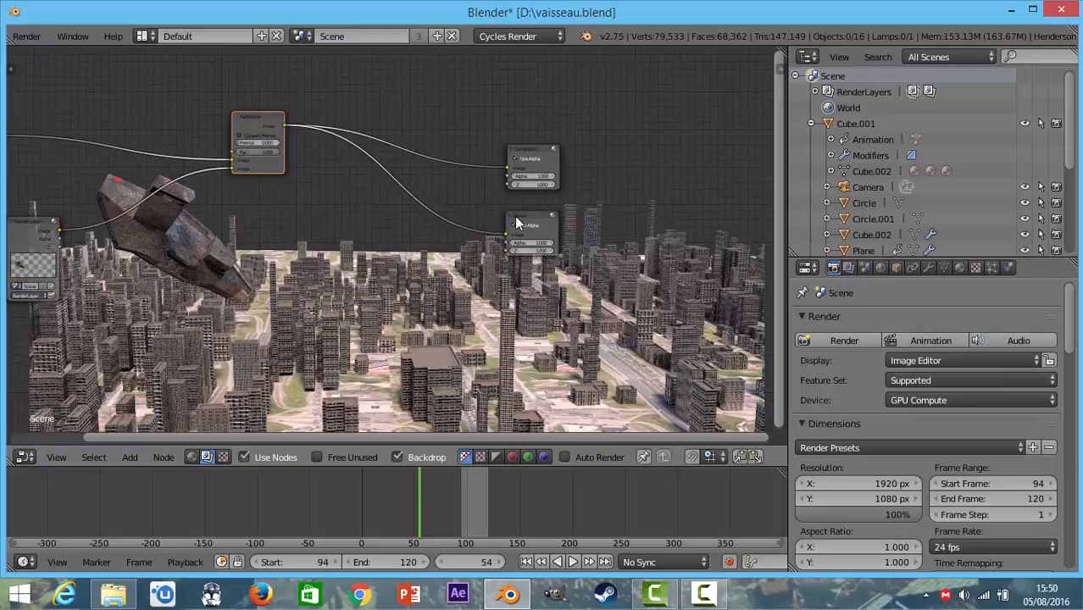
left_click_drag(520, 223, 523, 233)
left_click_drag(248, 129, 236, 167)
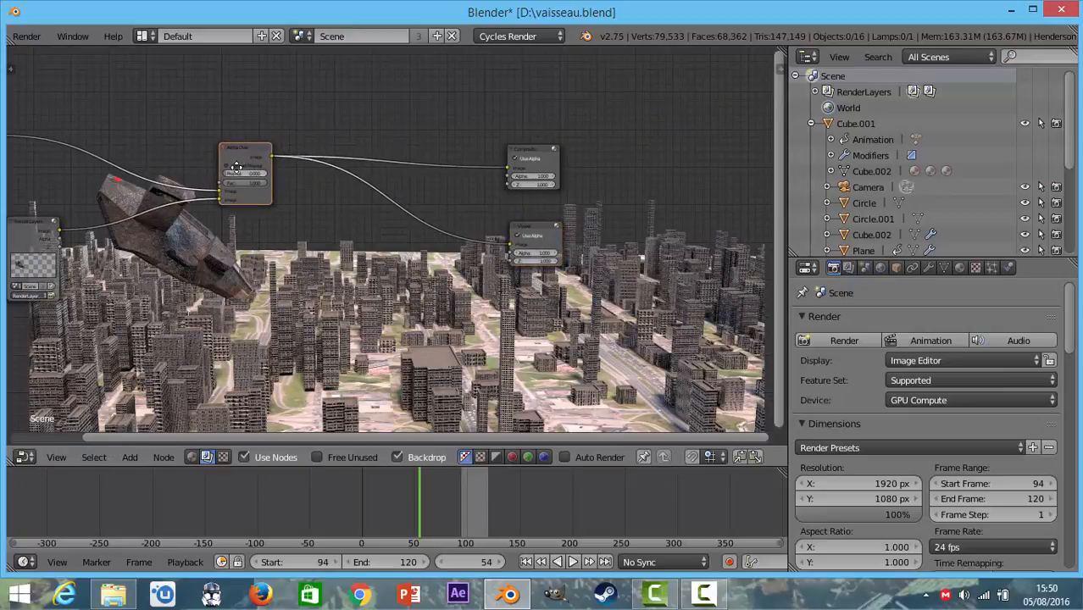
Move the spaceship Render Layers node directly beneath the city Render Layers node.
middle_click_drag(237, 167, 487, 174)
left_click_drag(283, 232, 222, 254)
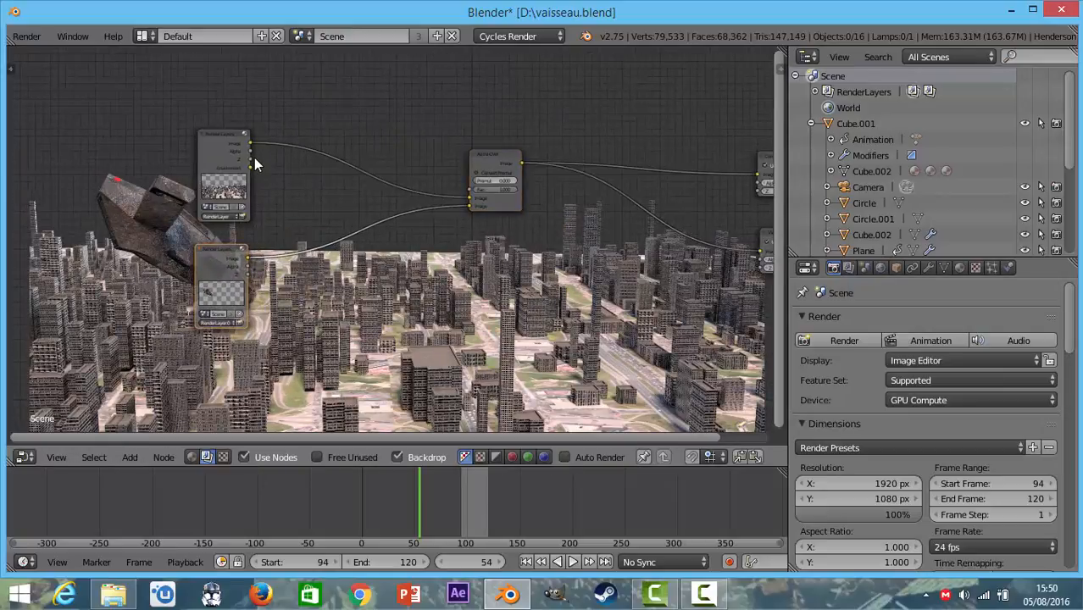
scroll(280, 181, "up", 5)
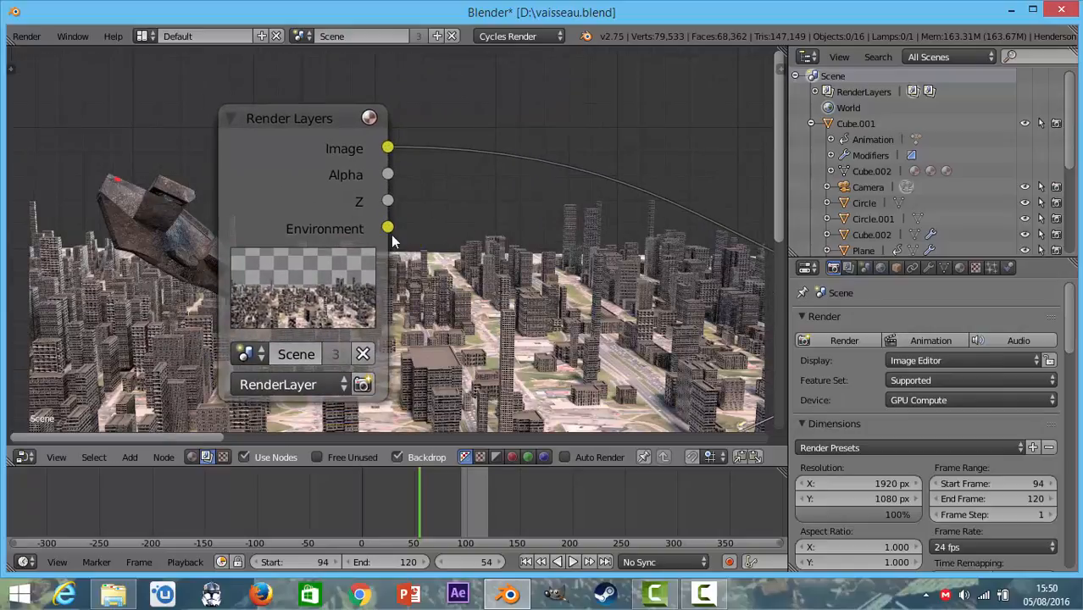
left_click_drag(389, 228, 365, 250)
Move the Alpha Over node away from the Composite and Viewer nodes to free space between them.
scroll(365, 248, "down", 5)
middle_click_drag(323, 255, 89, 225)
scroll(329, 244, "down", 5)
middle_click_drag(263, 222, 176, 192)
middle_click_drag(385, 210, 187, 185)
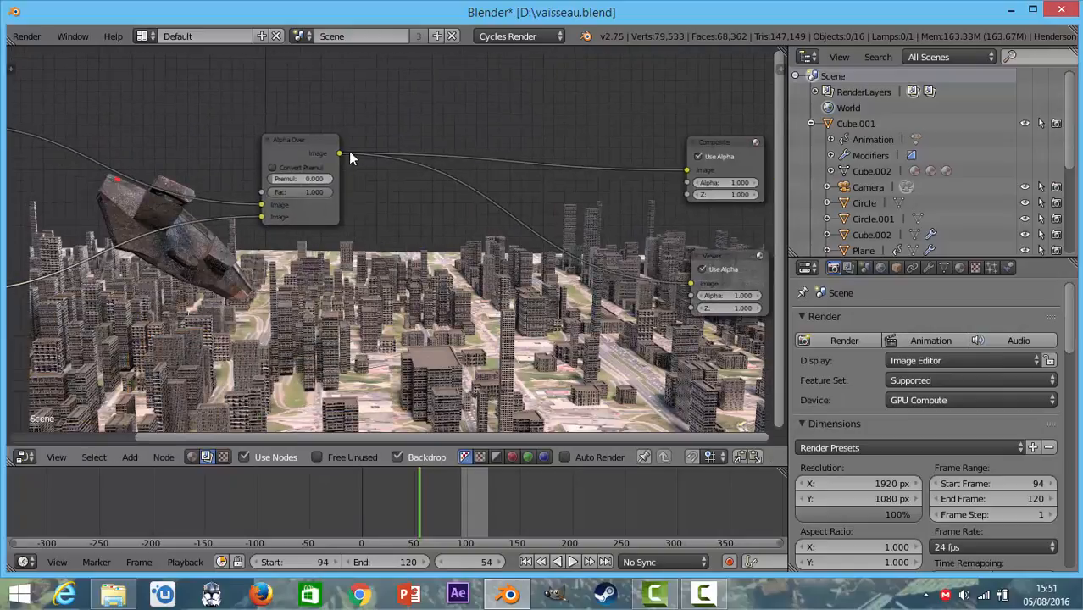
scroll(348, 153, "down", 1)
left_click_drag(273, 154, 180, 165)
Add a Mix color node and place it in the free space below the Alpha Over node's output links.
left_click(129, 458)
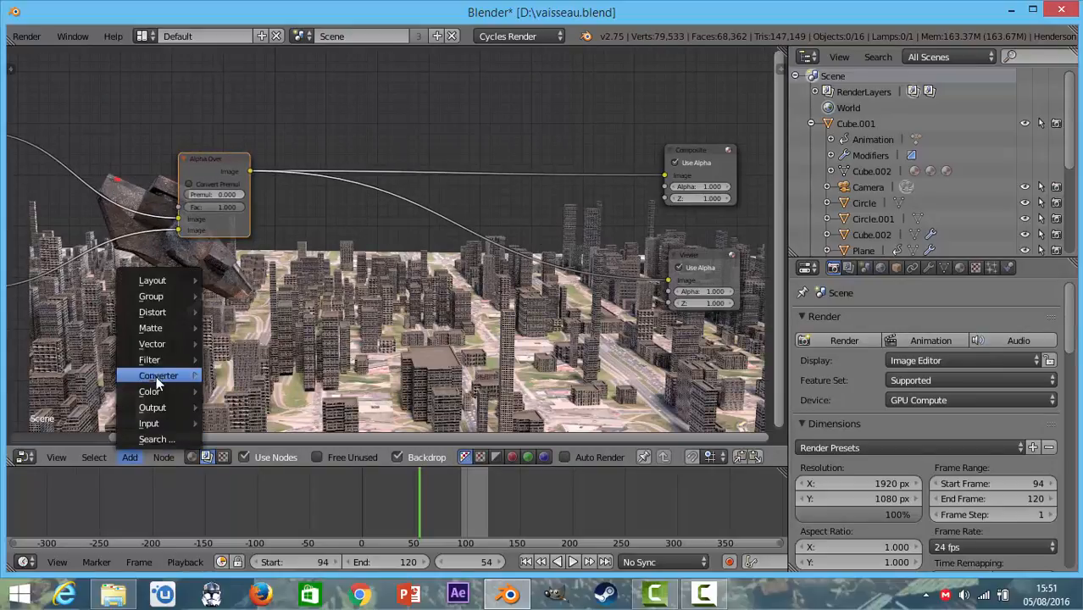
mouse_move(157, 359)
mouse_move(157, 392)
left_click(249, 200)
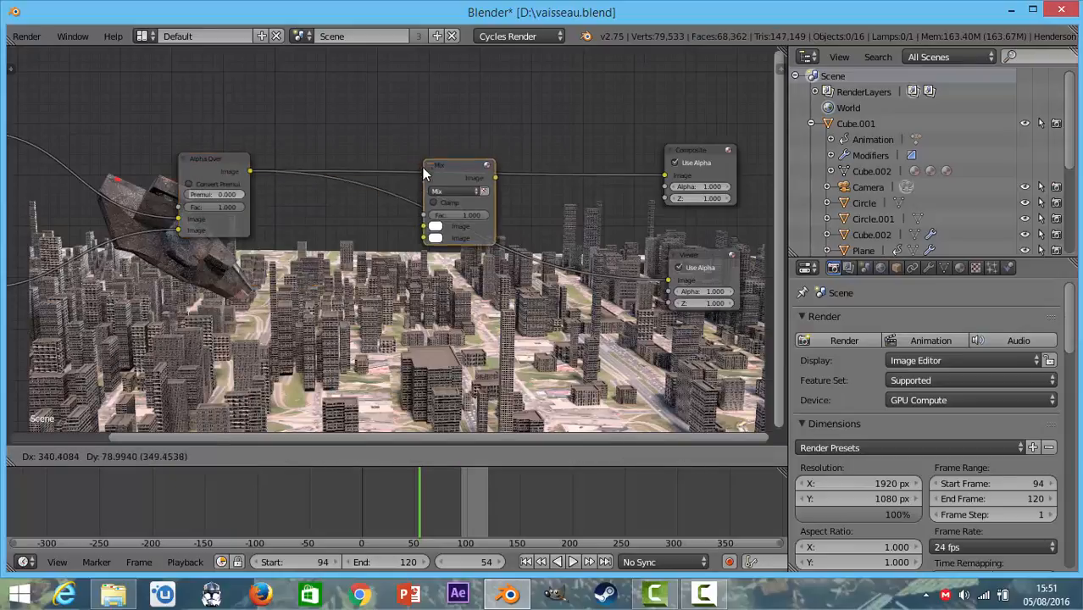
left_click(365, 265)
scroll(356, 258, "down", 3)
middle_click_drag(356, 259, 458, 273)
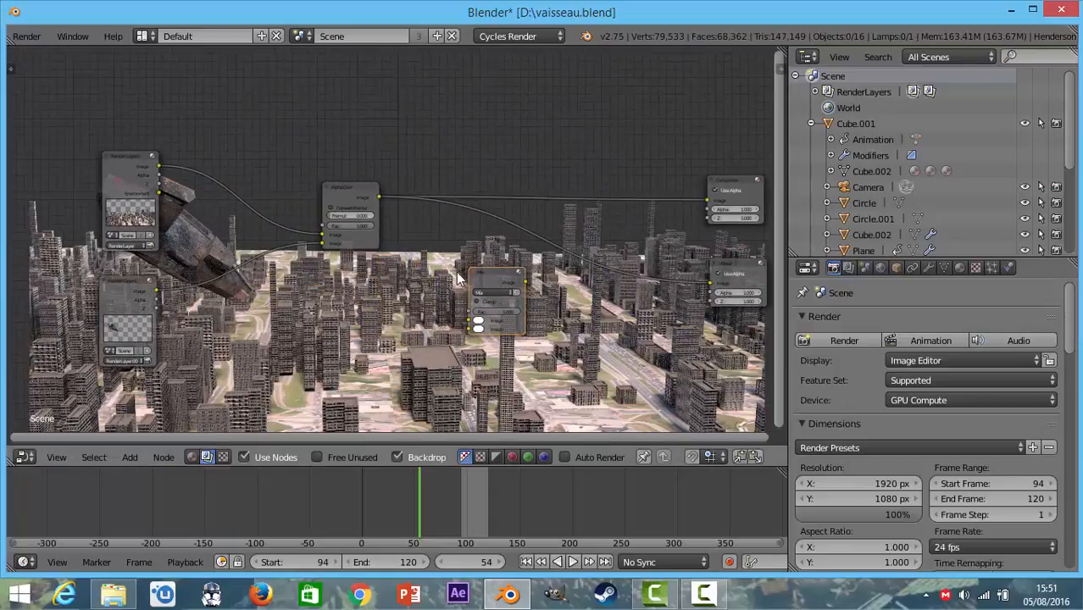
scroll(482, 264, "up", 2)
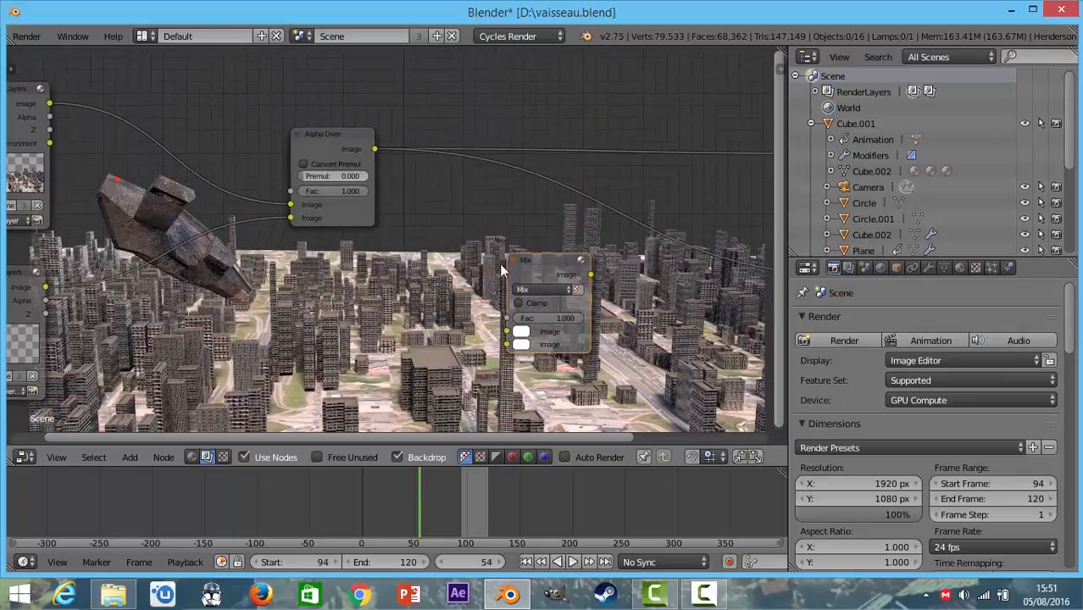
scroll(441, 241, "down", 2)
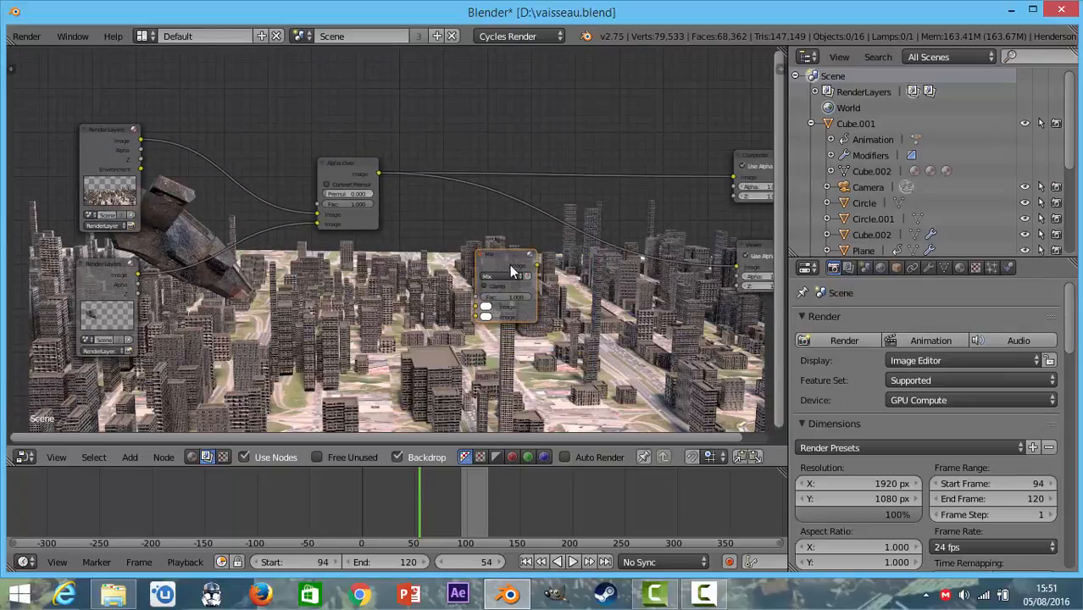
Insert the Mix node on the Alpha Over to Composite link and connect the city layer's Environment output to its second Image input.
left_click_drag(512, 272, 577, 131)
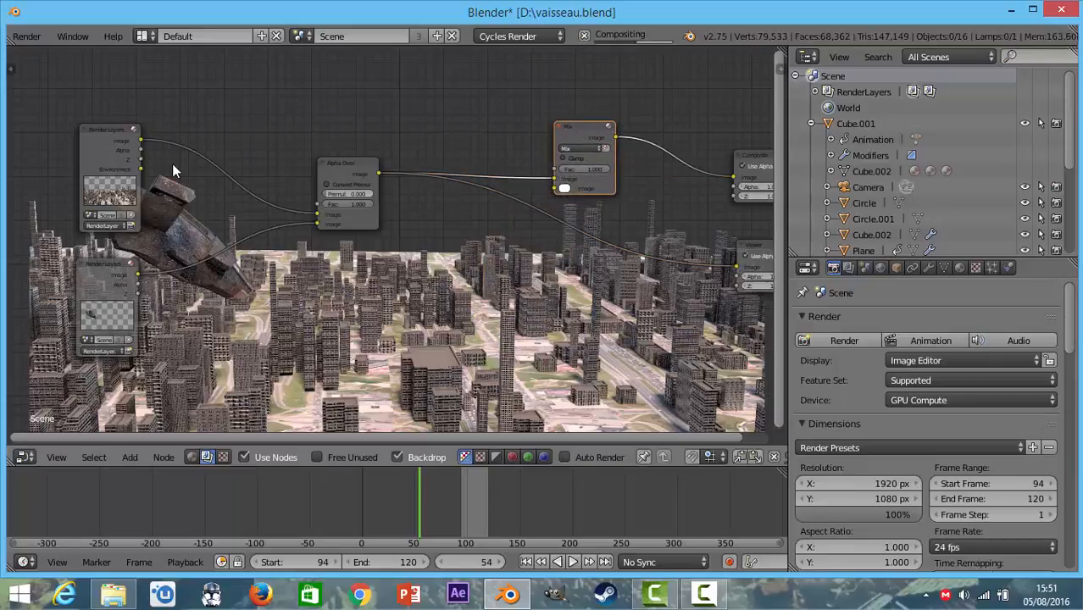
left_click_drag(143, 166, 544, 191)
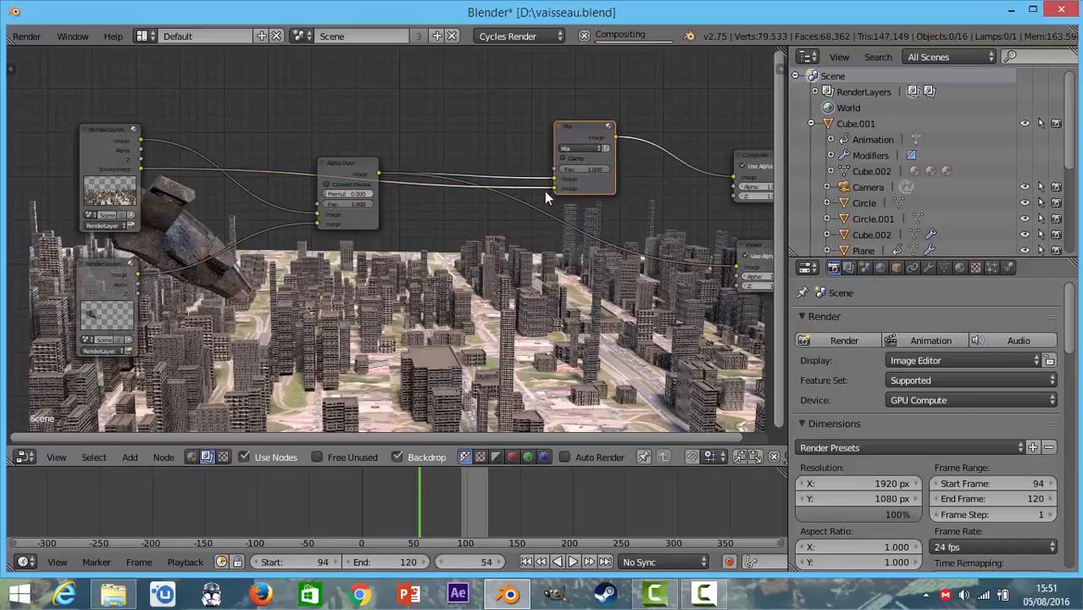
scroll(547, 193, "up", 4)
middle_click_drag(589, 173, 440, 244)
scroll(440, 244, "up", 1)
scroll(504, 177, "up", 2)
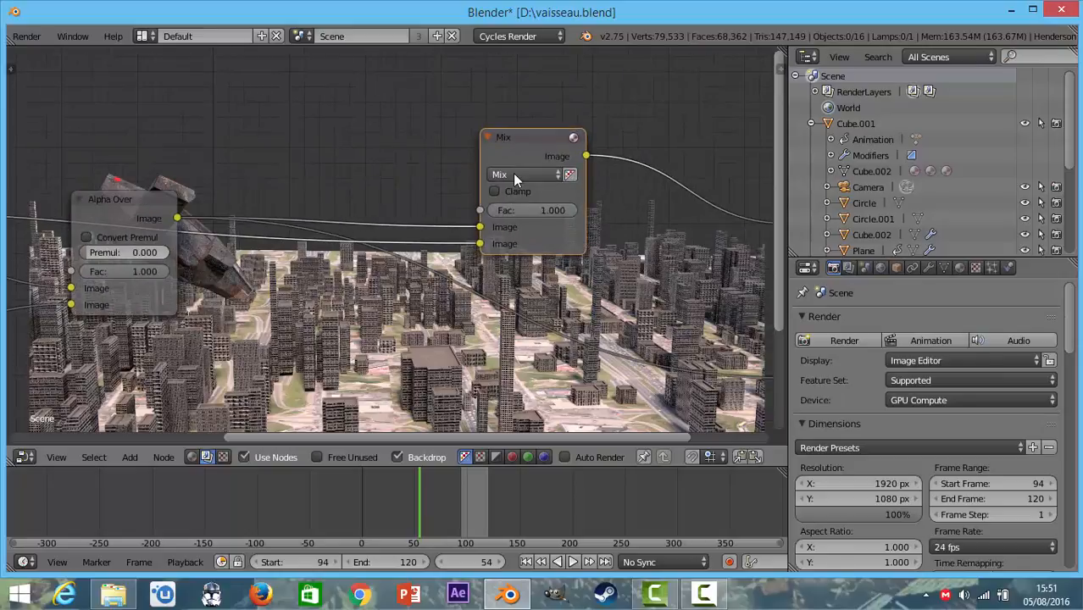
Link the Mix node's Image output to the Viewer node to preview the blend in the backdrop.
left_click(514, 178)
left_click(514, 178)
scroll(514, 178, "down", 4)
middle_click_drag(556, 205, 344, 212)
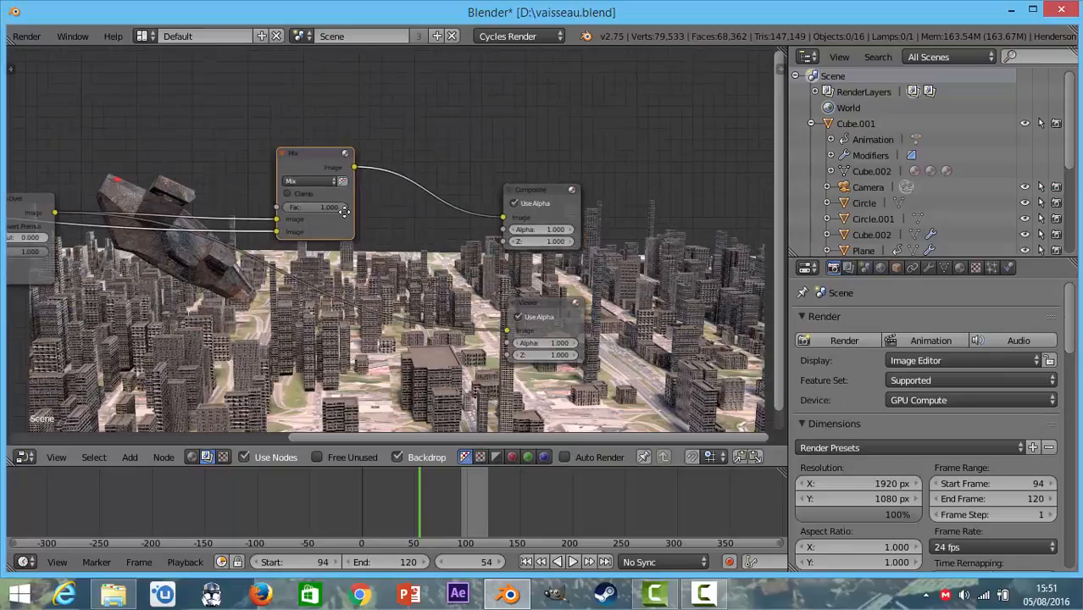
left_click(312, 182, "ctrl+shift")
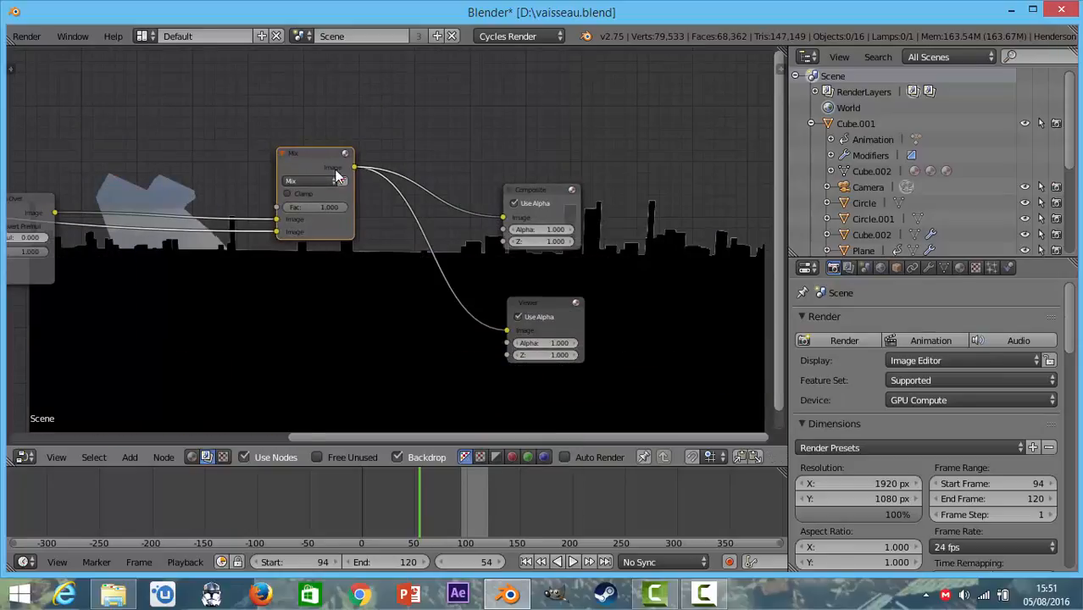
Set the Mix node's blend mode to Add.
scroll(468, 199, "up", 2)
middle_click_drag(467, 199, 584, 242)
left_click(424, 194)
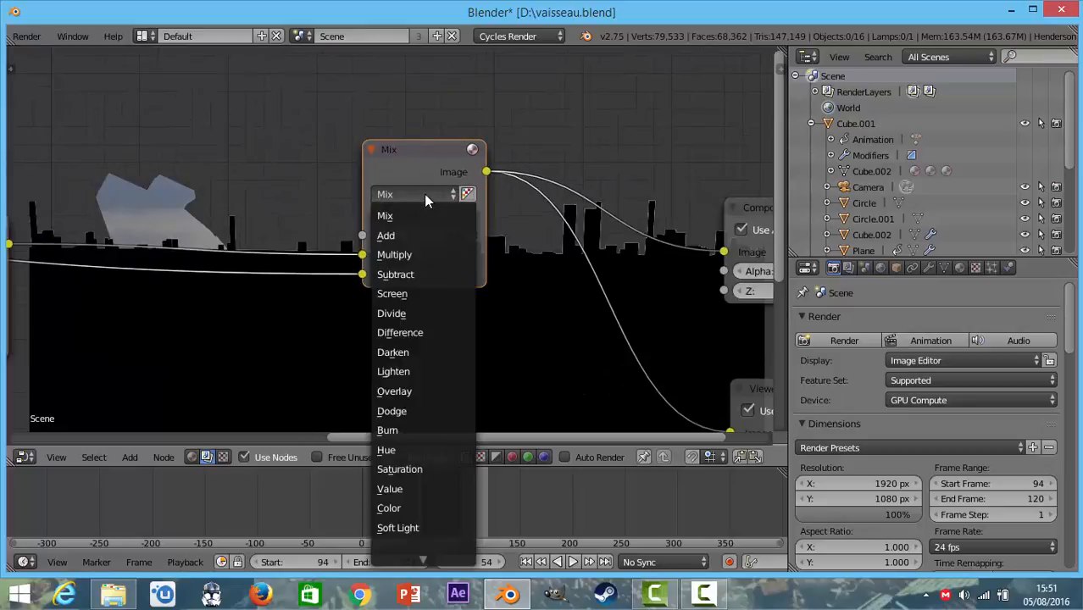
left_click(409, 237)
scroll(340, 291, "down", 5)
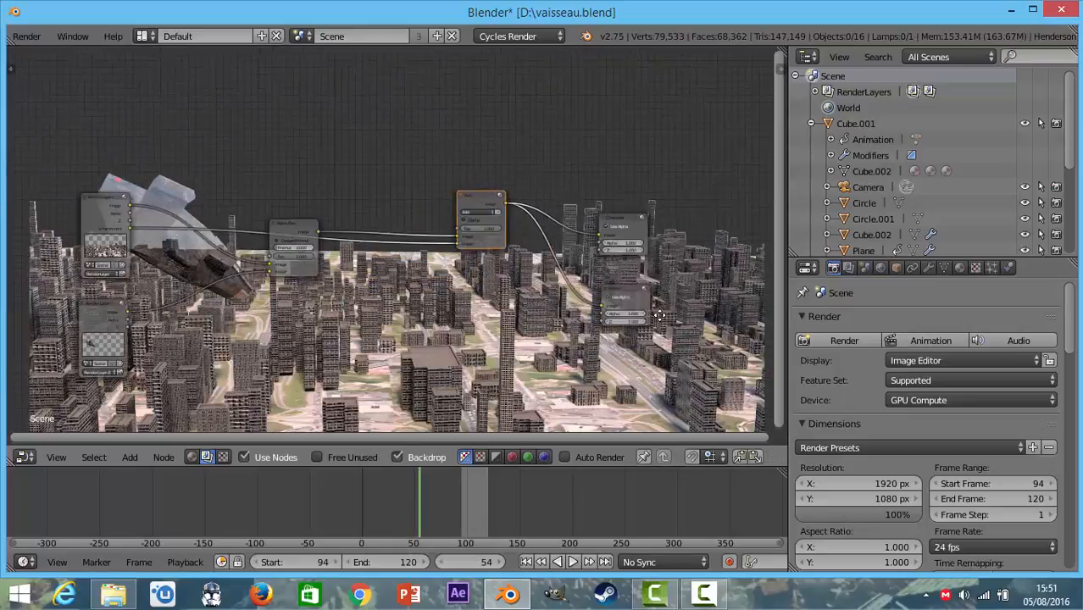
Move the Alpha Over node closer to the Add node.
middle_click_drag(660, 316, 688, 321)
scroll(688, 321, "up", 1)
middle_click_drag(393, 302, 616, 308)
scroll(615, 309, "up", 3)
middle_click_drag(545, 314, 384, 322)
scroll(447, 315, "up", 1)
left_click_drag(327, 215, 396, 199)
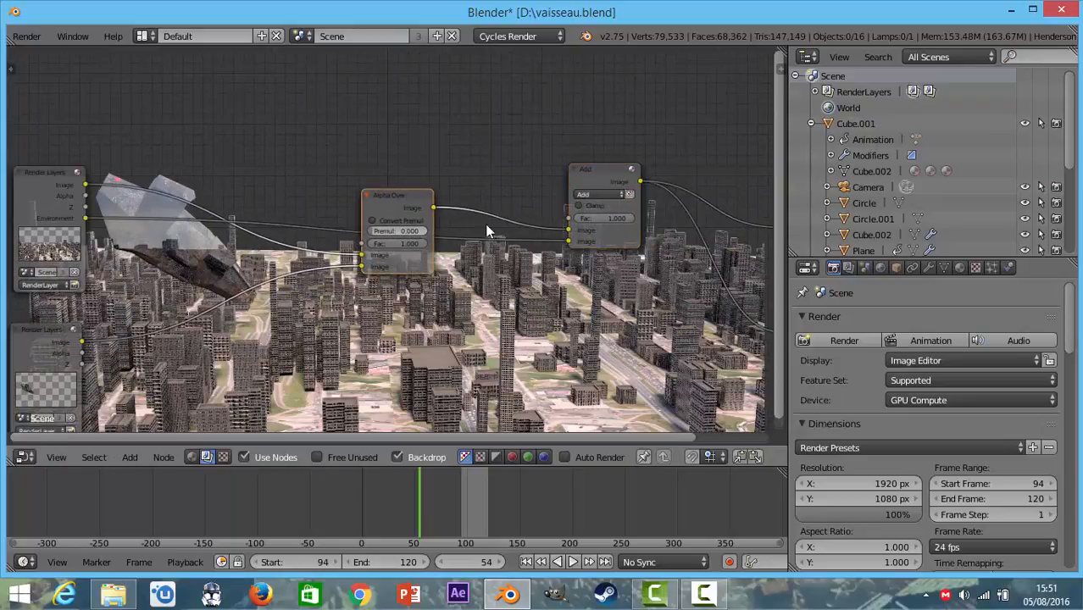
Delete the Add node from the compositing setup.
middle_click_drag(491, 229, 368, 238)
scroll(386, 238, "up", 5)
middle_click_drag(536, 223, 503, 250)
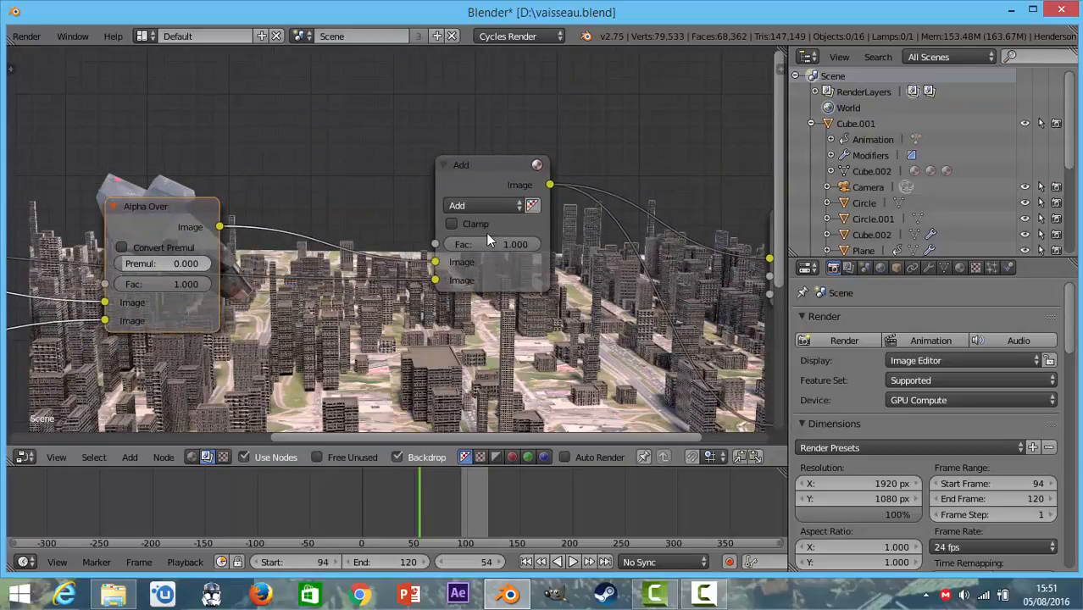
left_click(475, 181)
scroll(453, 222, "down", 6)
key("x")
scroll(424, 242, "down", 4)
middle_click_drag(402, 264, 391, 254)
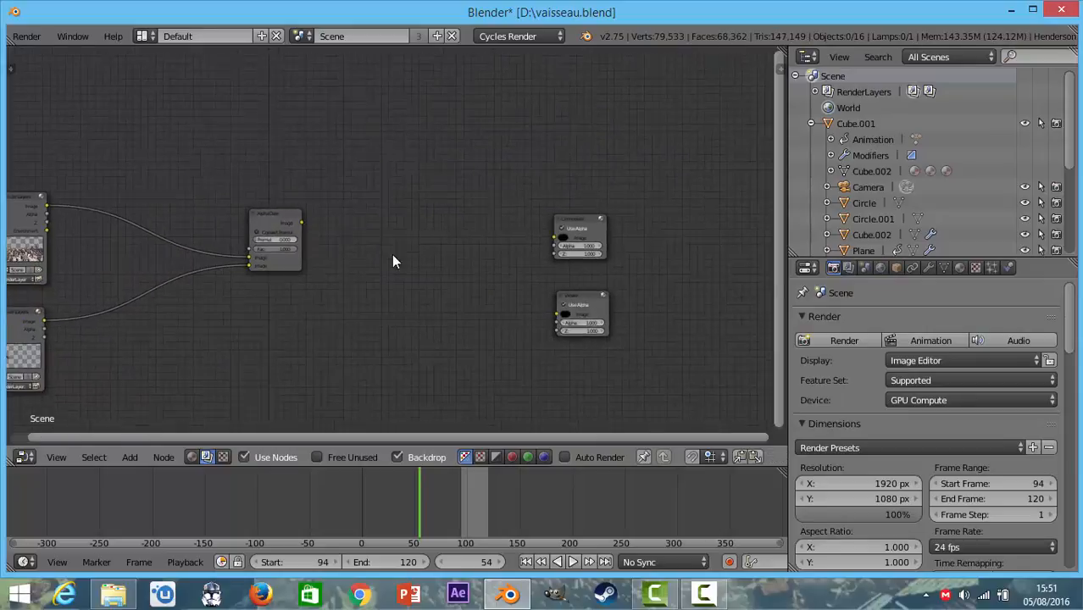
Duplicate the Alpha Over node and link the copy's Image output to the Viewer and Composite nodes.
left_click(271, 216)
key("shift+d")
left_click(389, 222)
left_click(390, 222, "ctrl+shift")
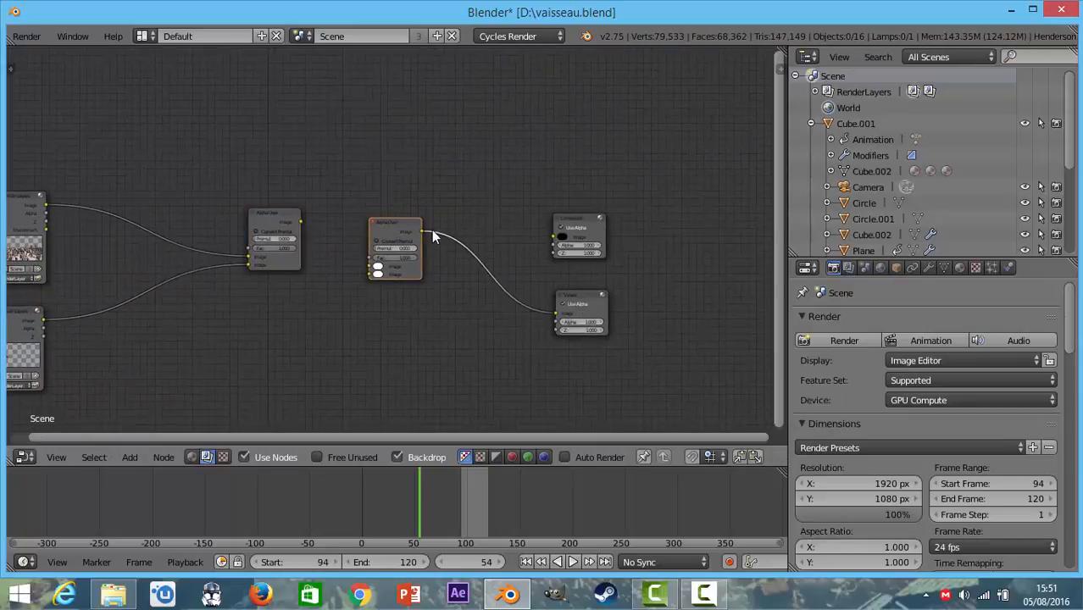
left_click_drag(423, 231, 556, 237)
scroll(496, 235, "left", 3, "ctrl")
scroll(409, 219, "up", 2)
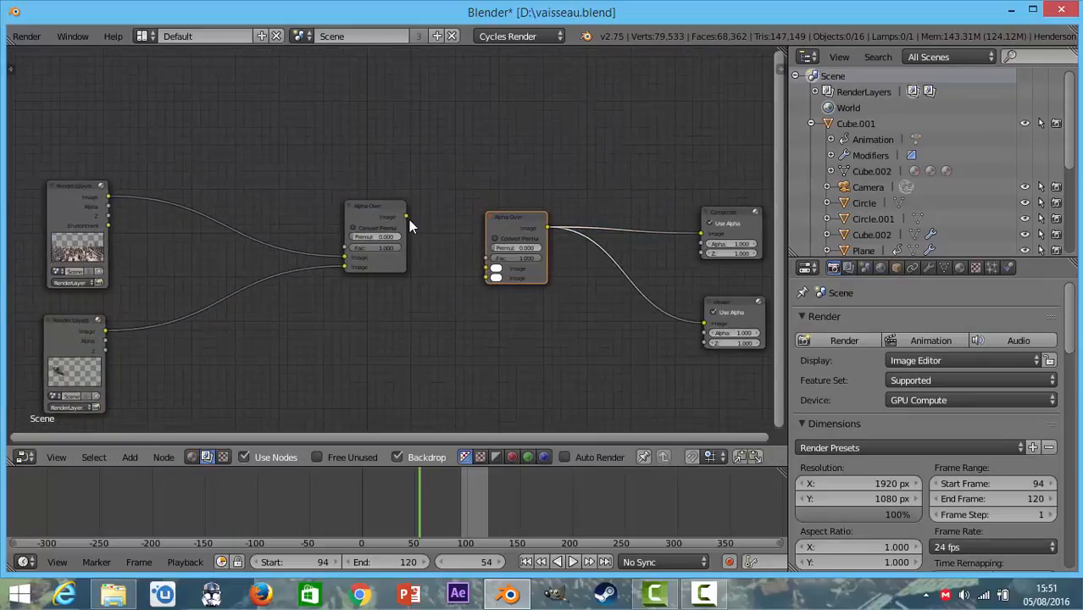
Connect the first Alpha Over's output and the city layer's Environment output to the second Alpha Over's first and second Image inputs.
left_click_drag(408, 220, 487, 268)
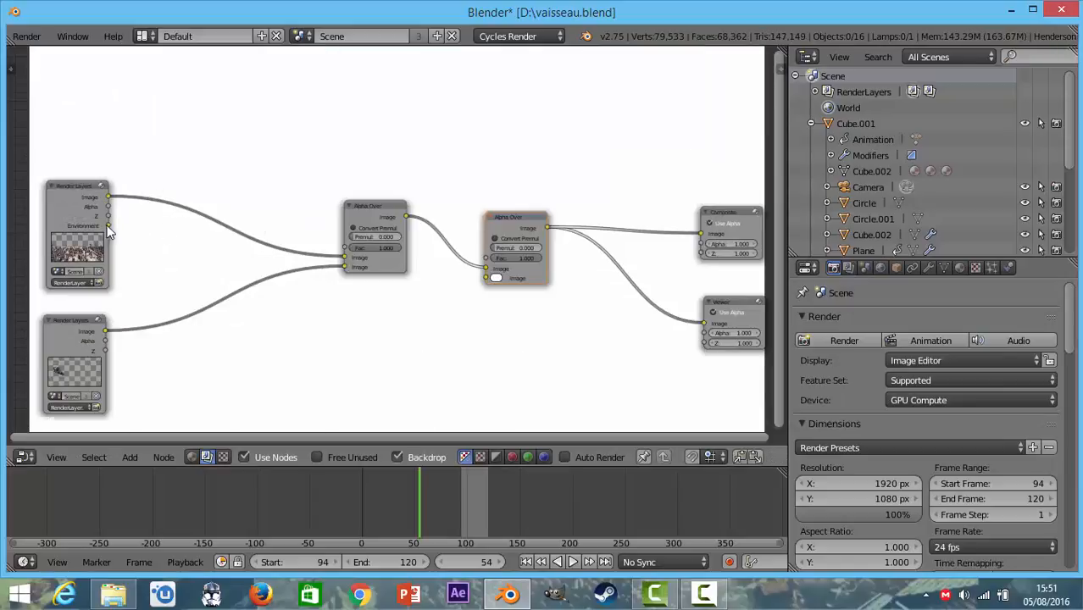
left_click_drag(108, 226, 488, 278)
scroll(502, 282, "down", 5)
middle_click_drag(502, 282, 470, 276)
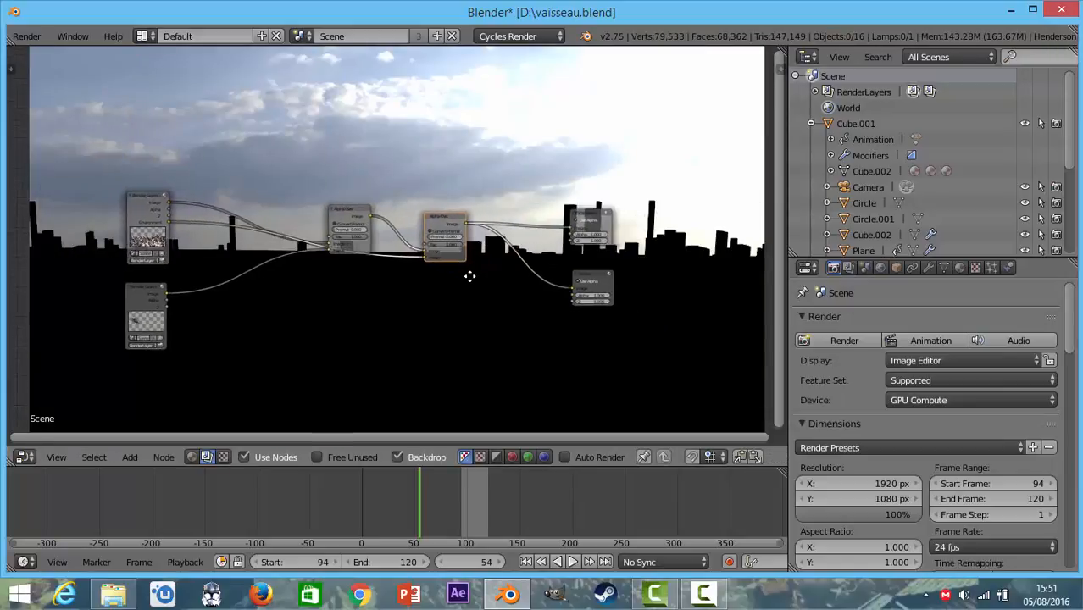
Swap the second Alpha Over node's Image inputs so that the Environment pass comes first and the combined layers second.
scroll(474, 275, "up", 10)
left_click_drag(475, 288, 476, 269)
scroll(424, 303, "down", 4)
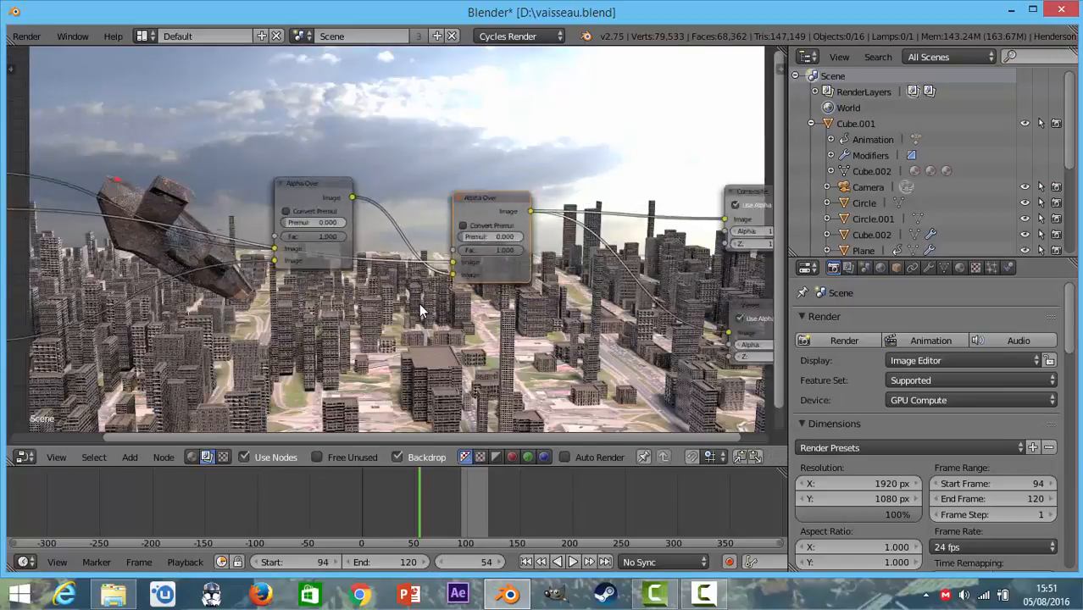
scroll(422, 311, "down", 3)
mouse_move(464, 264)
middle_mouse_down()
mouse_move(697, 262)
mouse_move(328, 377)
mouse_move(429, 288)
mouse_move(470, 284)
middle_mouse_up()
scroll(386, 267, "up", 3)
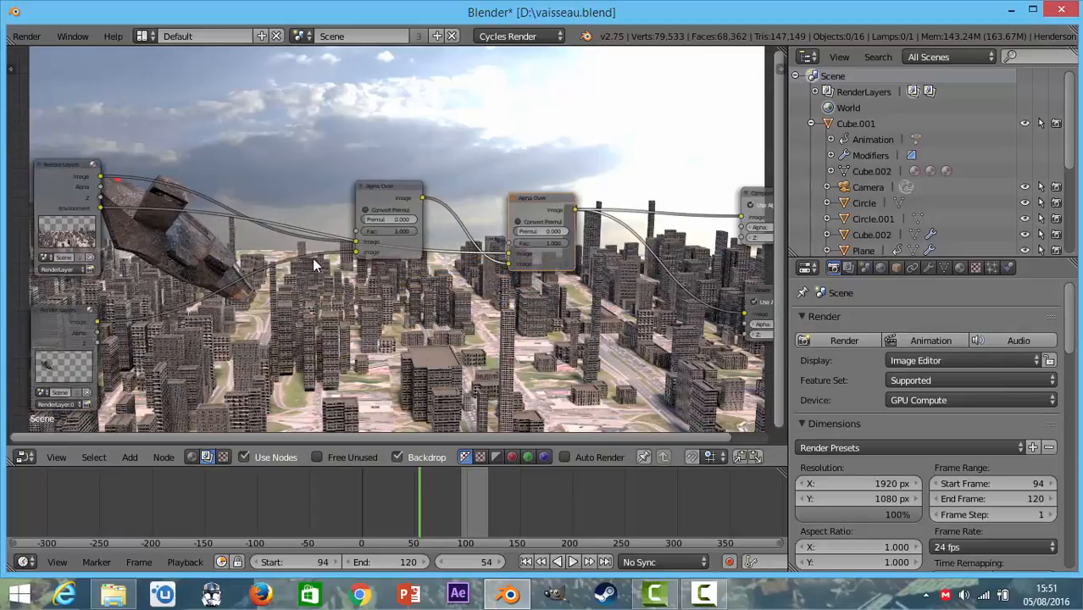
Move the city Render Layers node farther from the Alpha Over nodes to make room along its Environment link.
middle_click_drag(104, 233, 444, 262)
left_click_drag(396, 224, 119, 202)
scroll(340, 265, "down", 2)
middle_click_drag(365, 273, 261, 282)
middle_click_drag(350, 254, 601, 246)
scroll(391, 328, "up", 3)
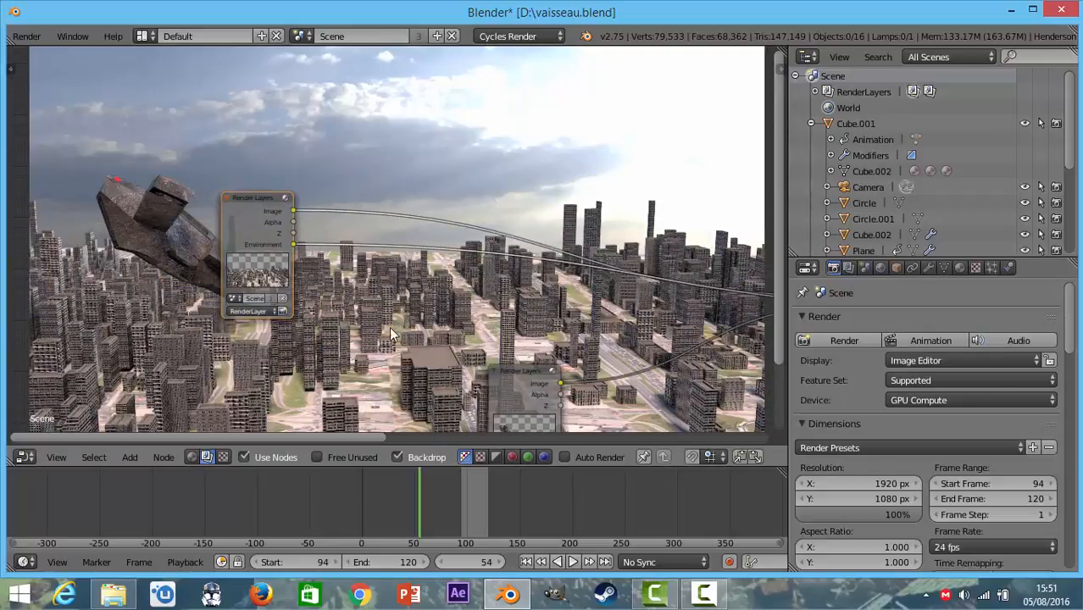
middle_click_drag(460, 280, 185, 241)
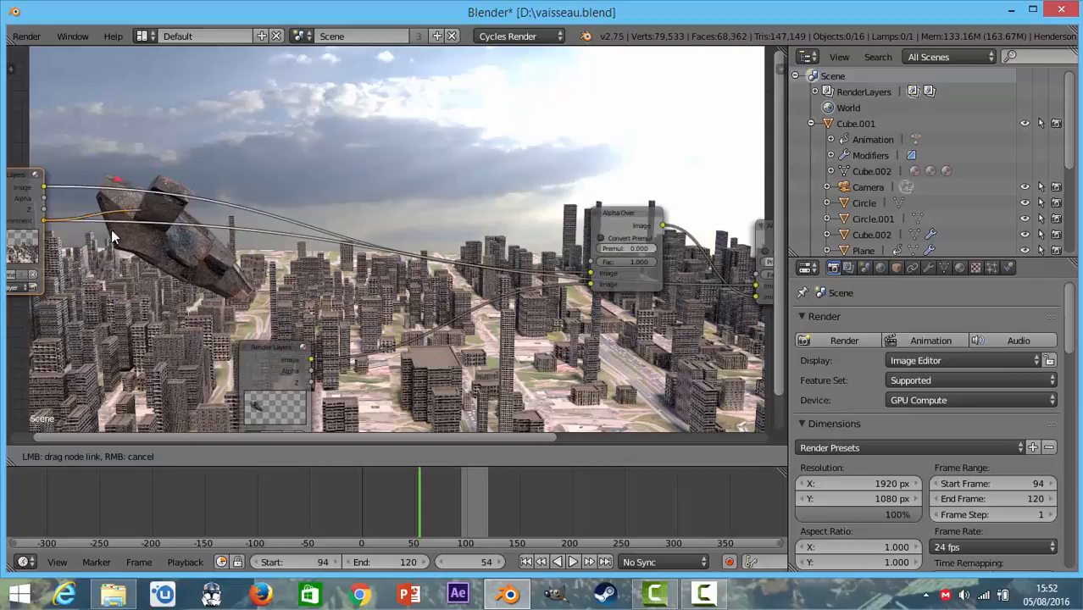
Add a Glare filter node and insert it on the link between the Environment output and the second Alpha Over.
left_click(129, 457)
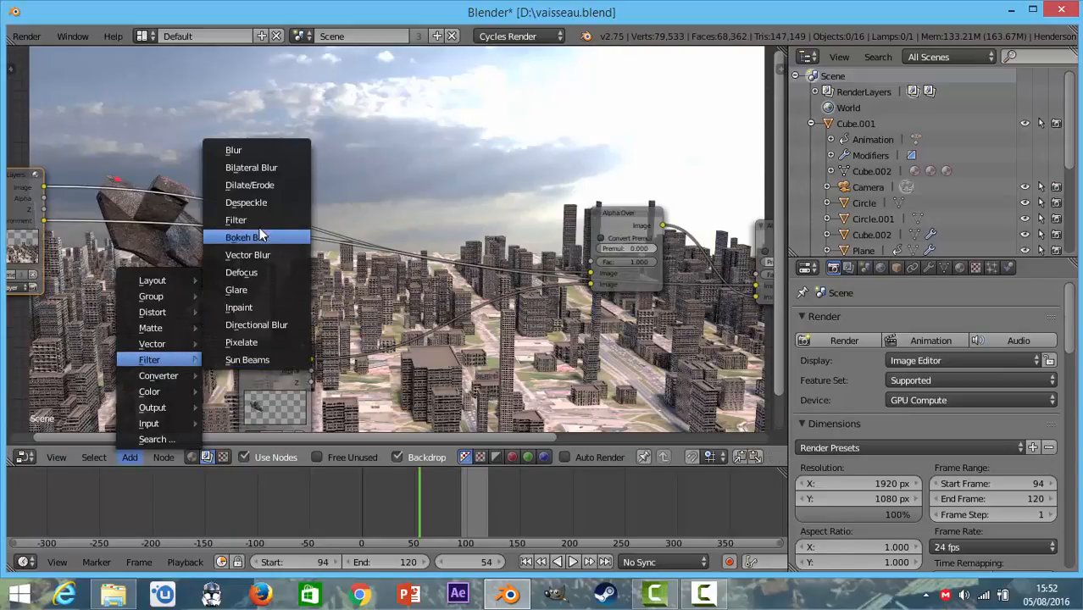
left_click(244, 291)
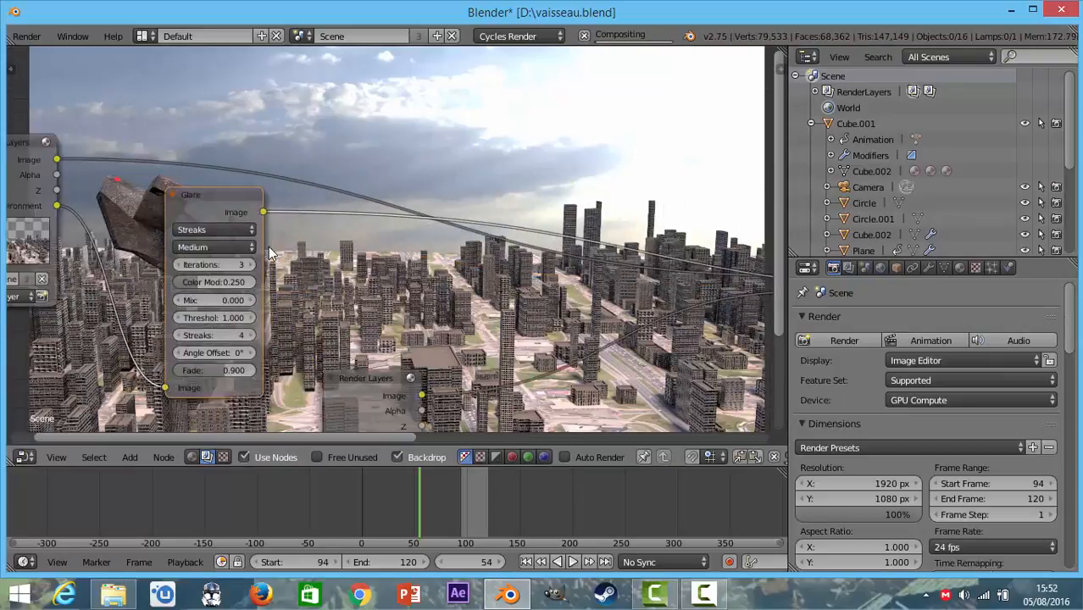
middle_click_drag(260, 254, 307, 241)
scroll(312, 249, "up", 1)
Set the Glare node's threshold to 0, iterations to 5, quality to High and fade to 0.991.
left_click_drag(286, 300, 222, 300)
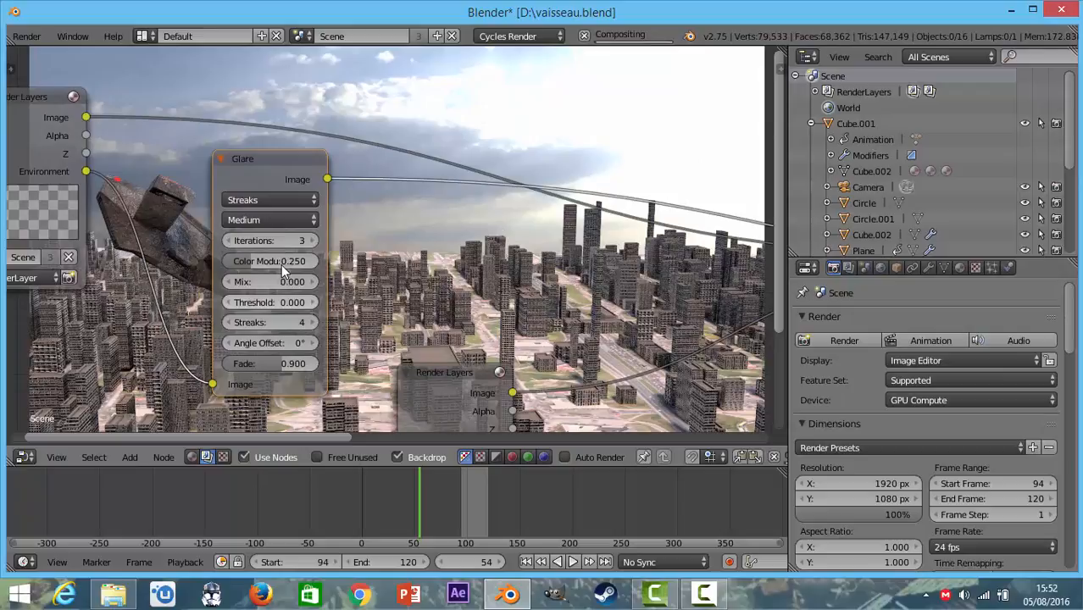
left_click_drag(259, 240, 271, 240)
left_click(260, 222)
left_click(262, 197)
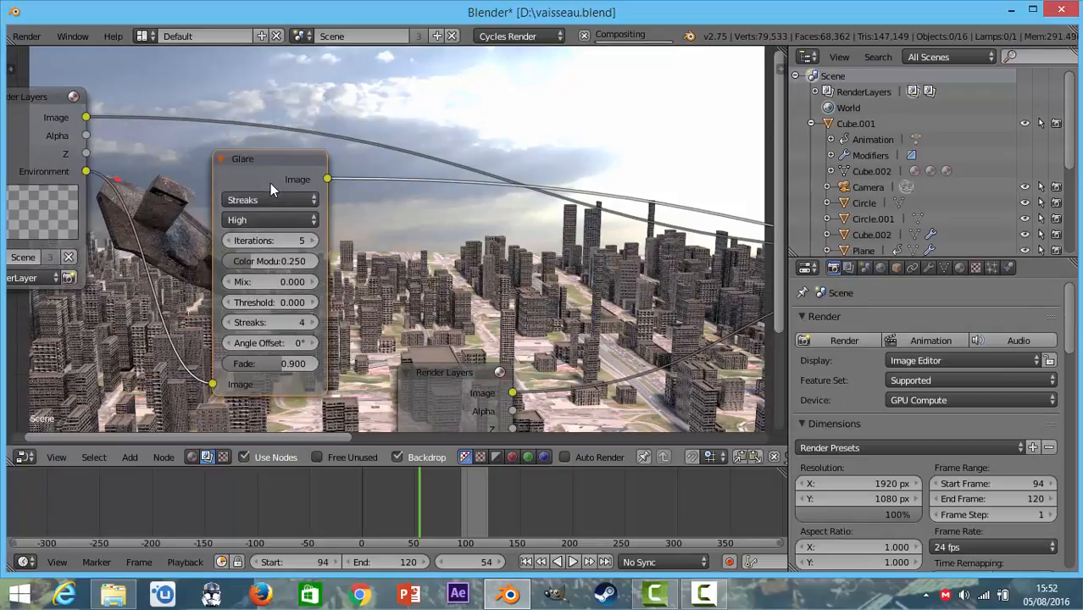
scroll(545, 225, "down", 5)
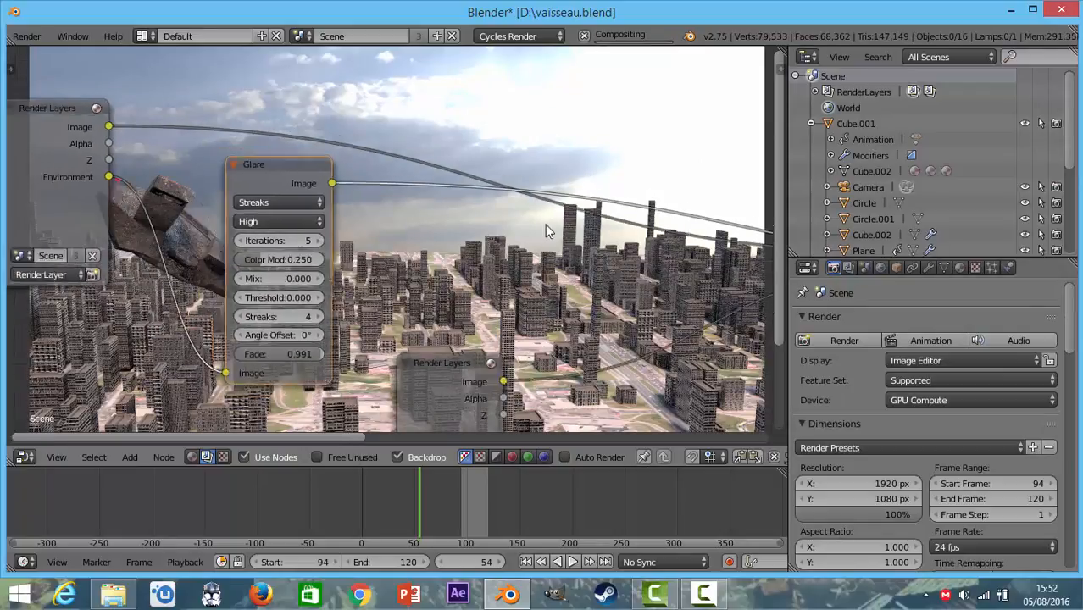
scroll(455, 267, "up", 2)
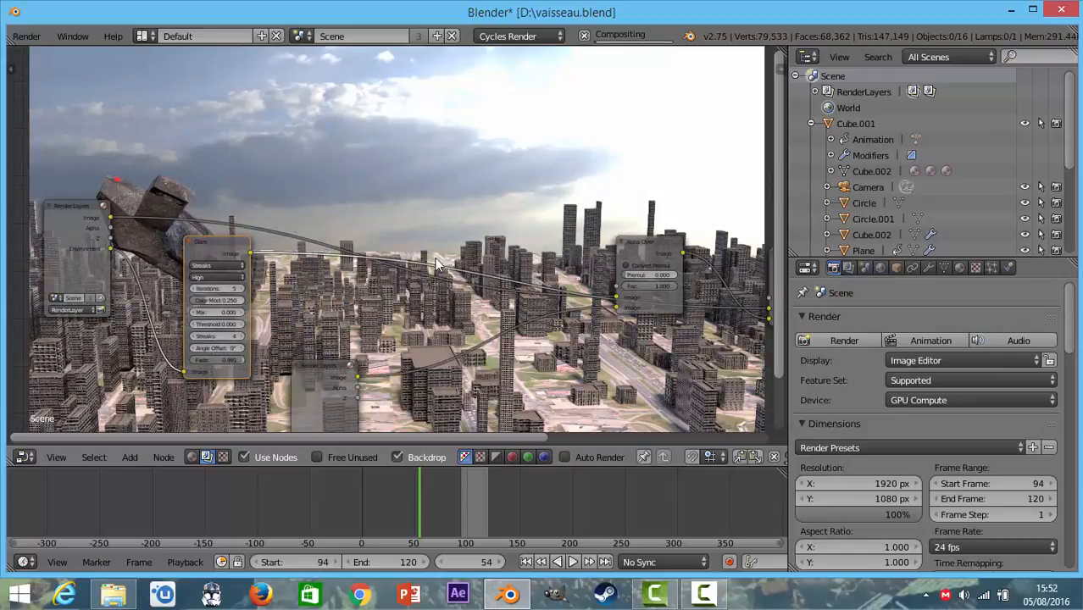
scroll(368, 266, "up", 1)
middle_click_drag(368, 265, 456, 246)
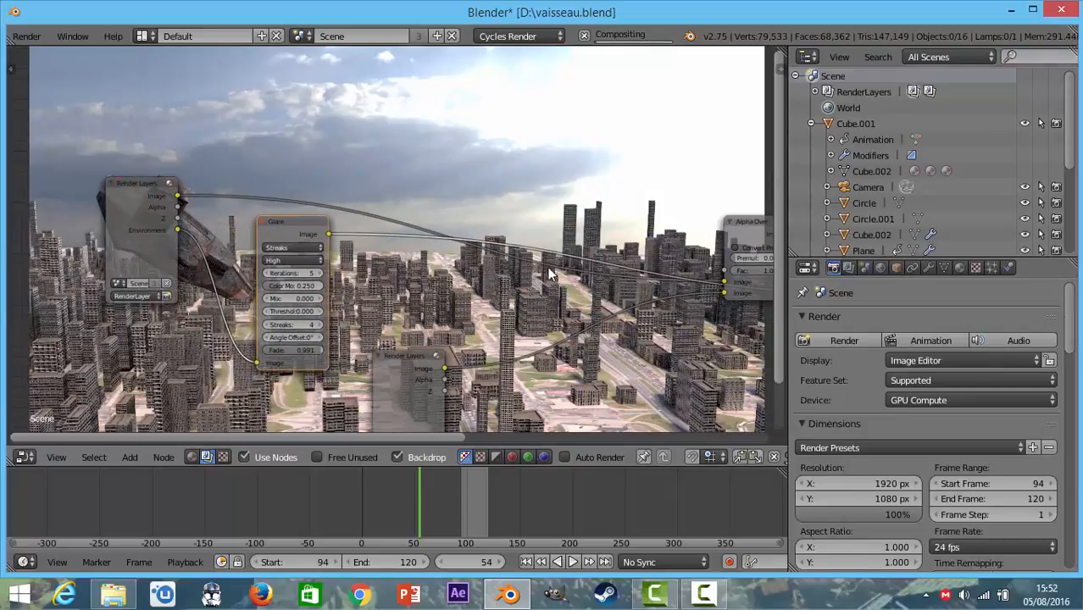
Raise the first Alpha Over node clear of the Glare node's output link to tidy the layout.
scroll(548, 268, "down", 6)
middle_click_drag(541, 262, 424, 216)
scroll(424, 216, "up", 7)
left_click_drag(89, 157, 83, 193)
scroll(365, 237, "down", 7)
middle_click_drag(423, 251, 249, 228)
scroll(390, 208, "up", 6)
middle_click_drag(413, 203, 409, 278)
left_click_drag(314, 198, 285, 138)
scroll(286, 174, "down", 4)
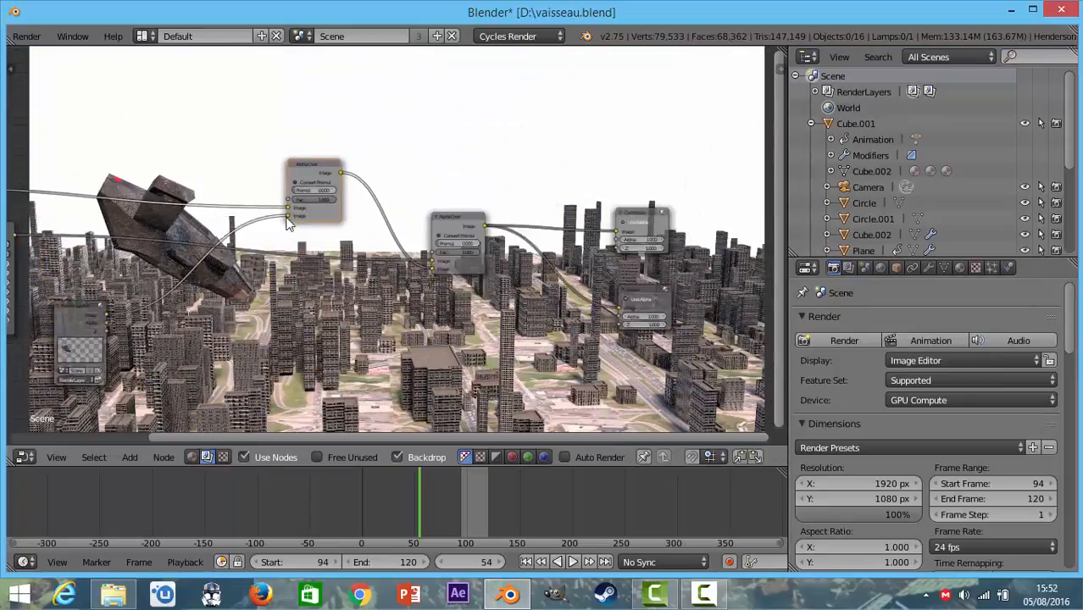
scroll(286, 223, "down", 2)
middle_click_drag(199, 251, 548, 250)
scroll(548, 250, "up", 7)
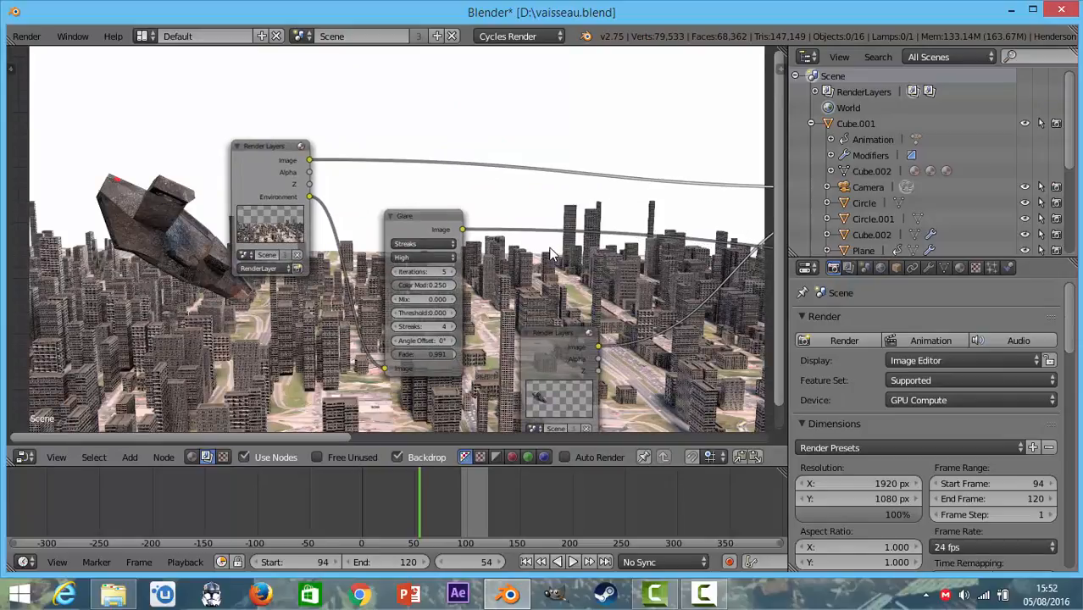
Set the Glare node's threshold to 0.7 and its fade to 0.955.
scroll(550, 252, "up", 4)
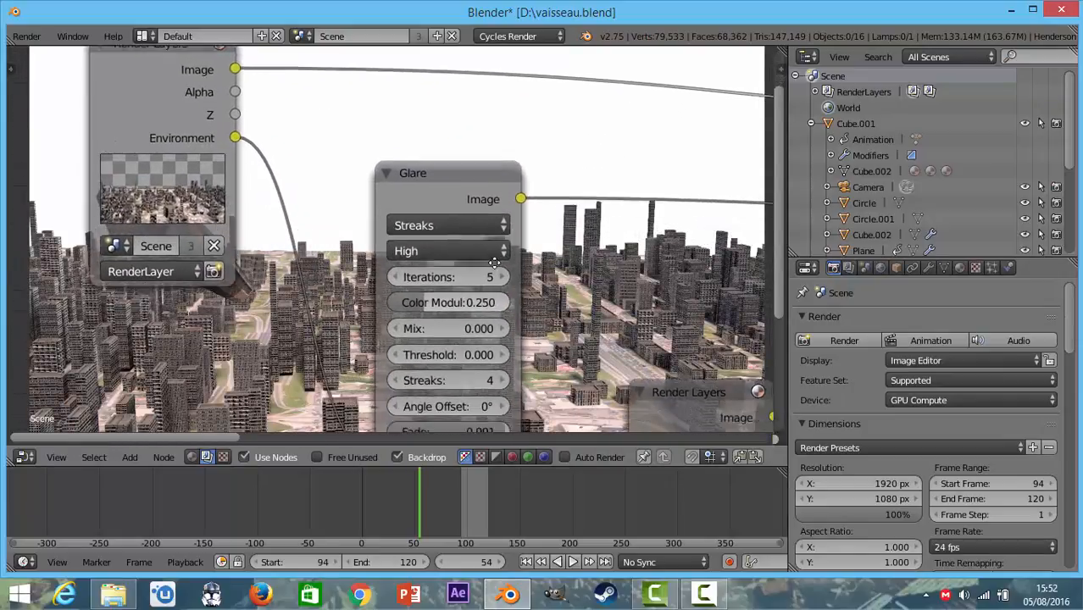
middle_click_drag(494, 263, 501, 258)
scroll(502, 259, "up", 1)
middle_click_drag(542, 210, 569, 201)
middle_click_drag(404, 221, 61, 226)
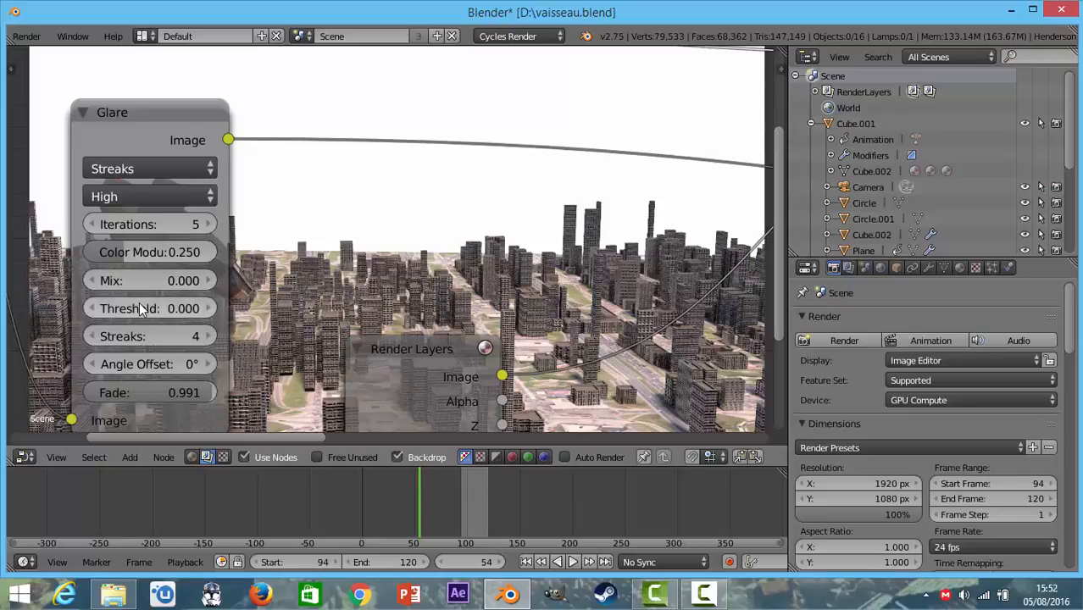
left_click_drag(140, 305, 174, 305)
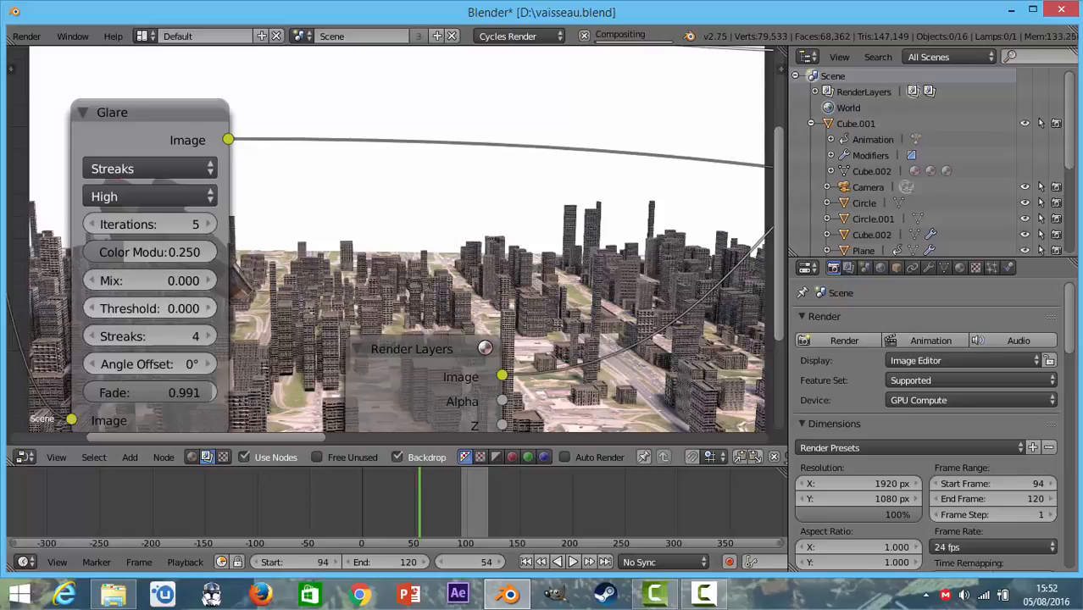
left_click(138, 306)
type("0.0")
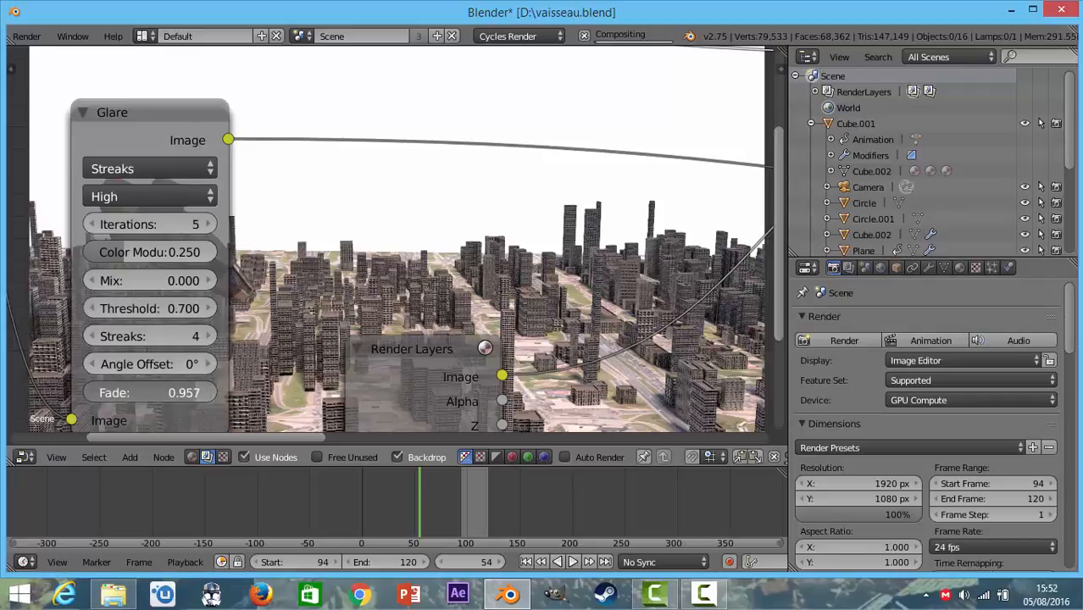
Examine the node layout and the effect of the changed Glare settings on the sky.
scroll(365, 269, "down", 7)
middle_click_drag(365, 269, 163, 245)
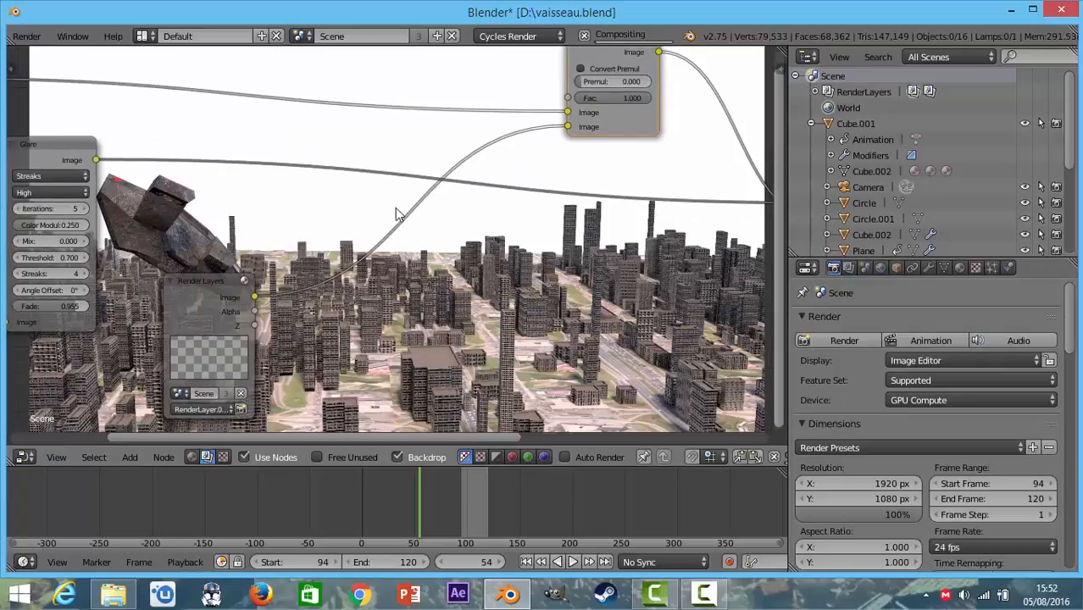
scroll(399, 213, "down", 7)
middle_click_drag(366, 218, 274, 284)
scroll(284, 276, "down", 3)
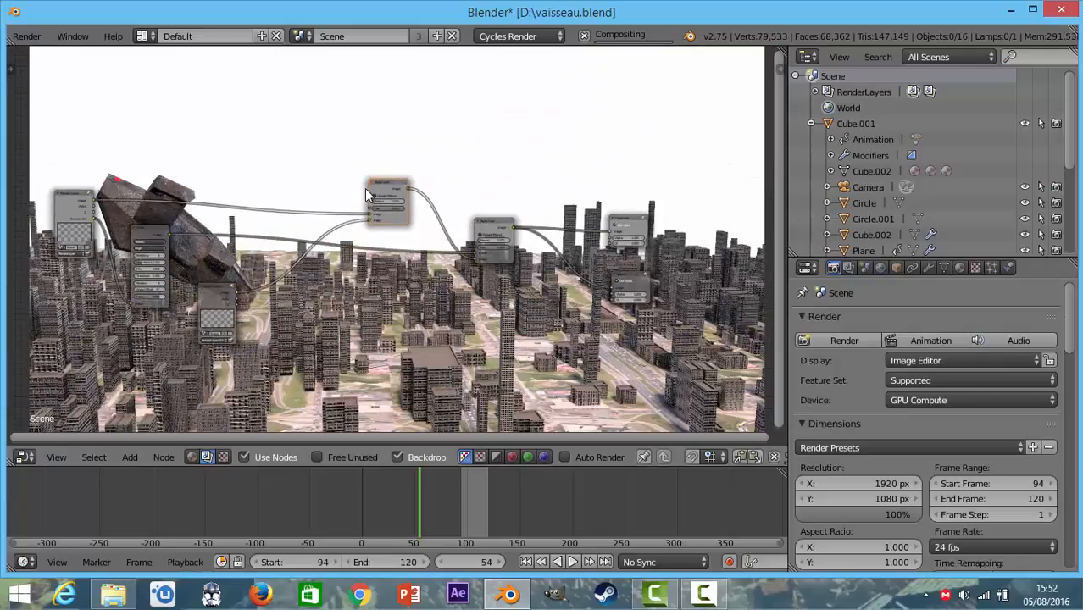
scroll(320, 229, "up", 5)
middle_click_drag(503, 236, 342, 320)
scroll(339, 317, "up", 5)
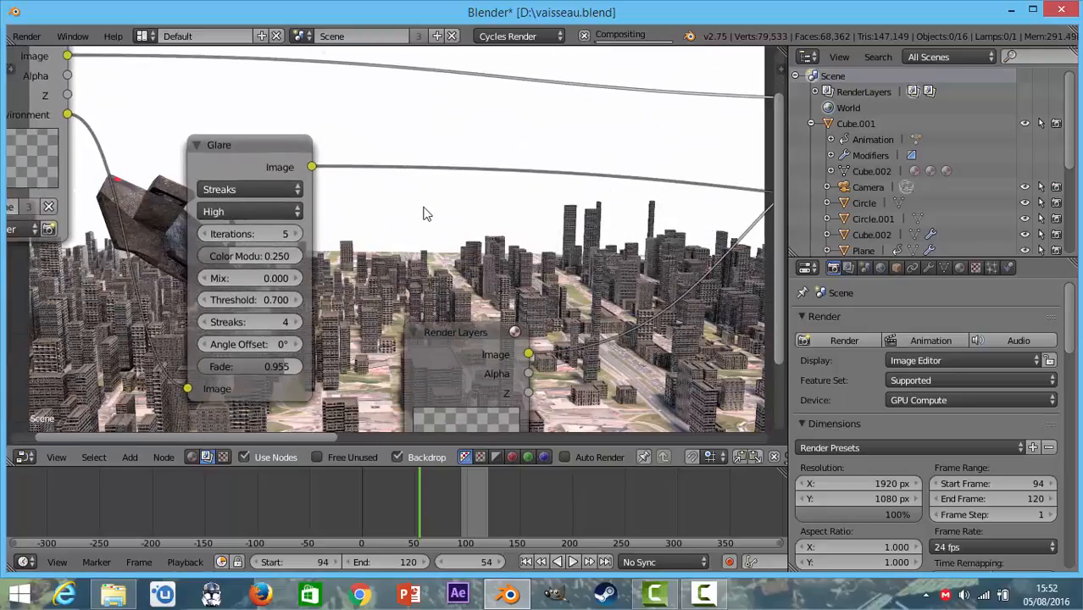
scroll(354, 197, "up", 2)
middle_click_drag(354, 227, 252, 243)
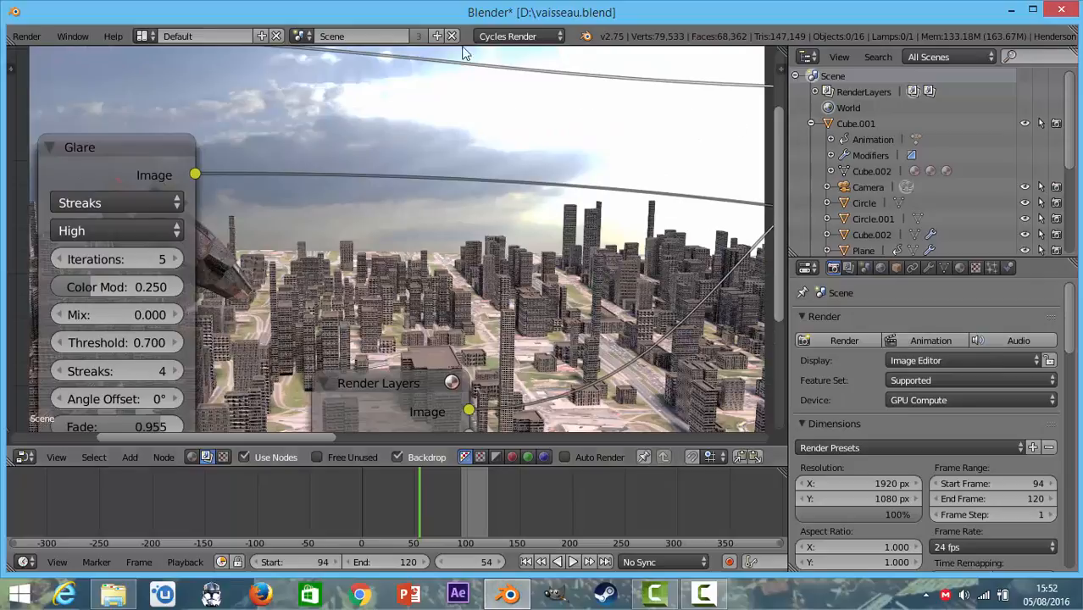
scroll(570, 284, "down", 6)
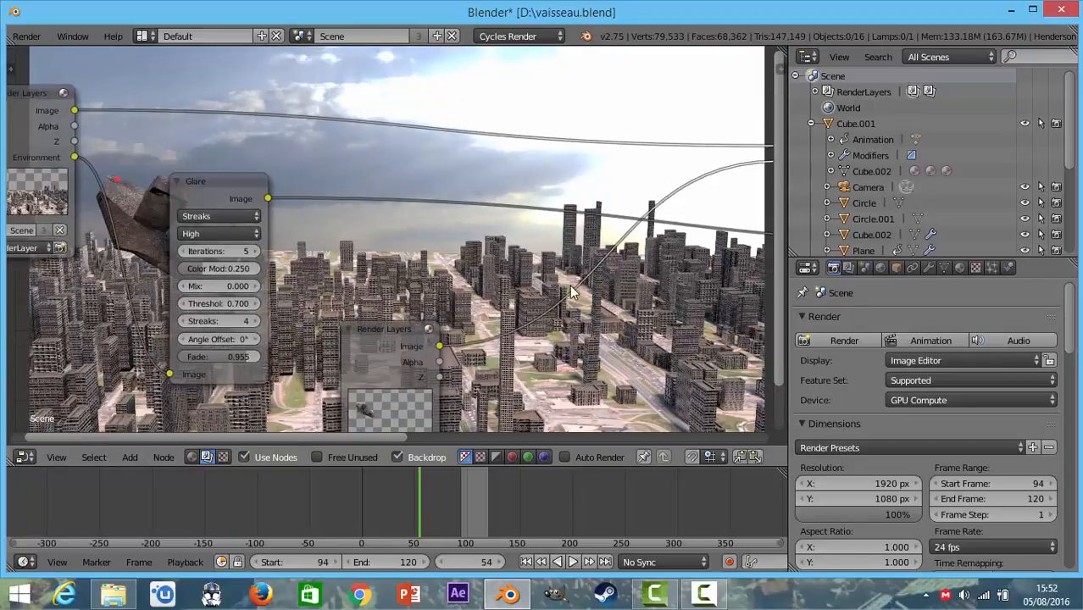
scroll(407, 286, "down", 3)
middle_click_drag(293, 284, 401, 234)
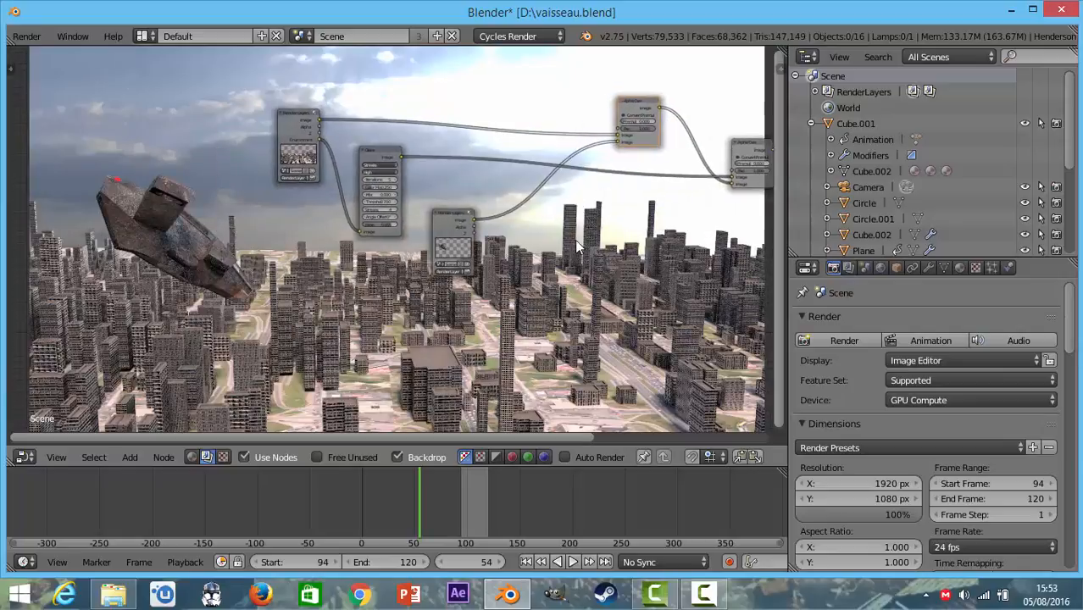
Add a Color Balance node and insert it on the link between the Glare output and the second Alpha Over.
scroll(401, 235, "up", 6)
middle_click_drag(404, 122, 359, 164)
scroll(448, 180, "down", 1)
middle_click_drag(447, 181, 290, 257)
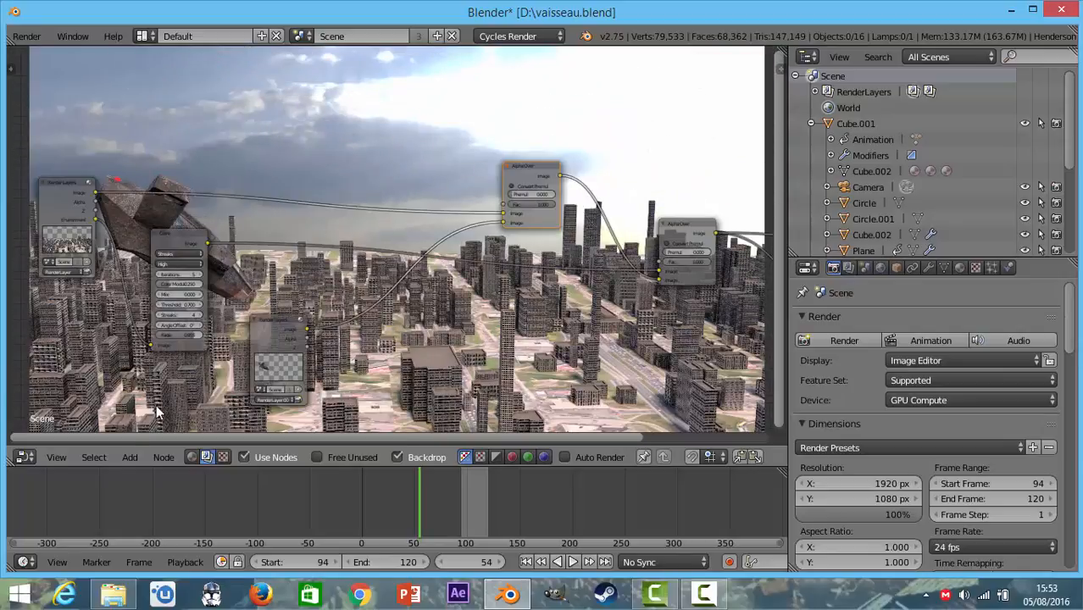
left_click(133, 456)
mouse_move(155, 393)
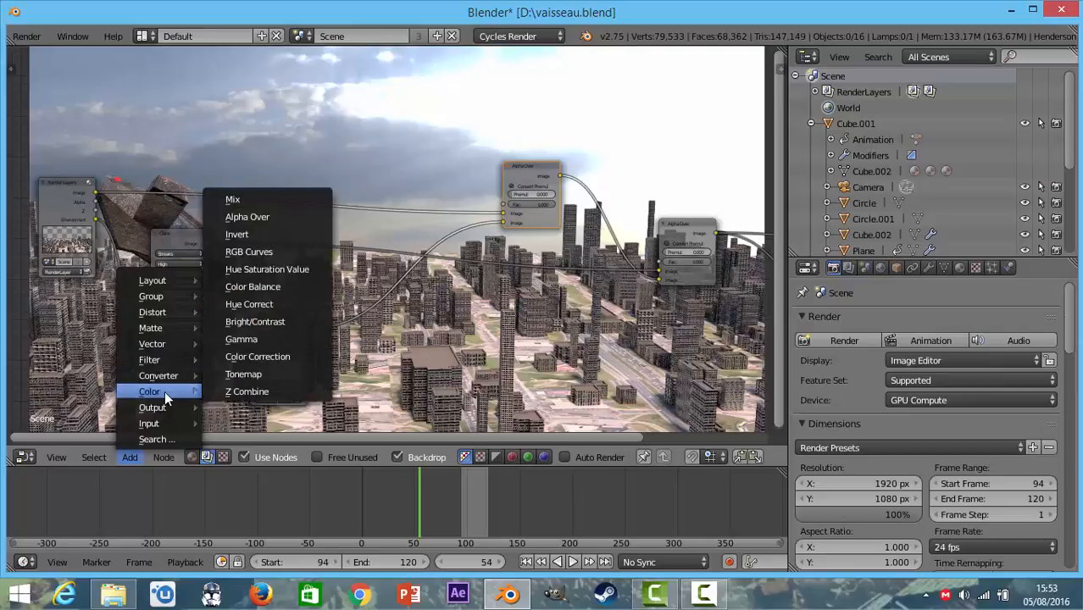
left_click(260, 288)
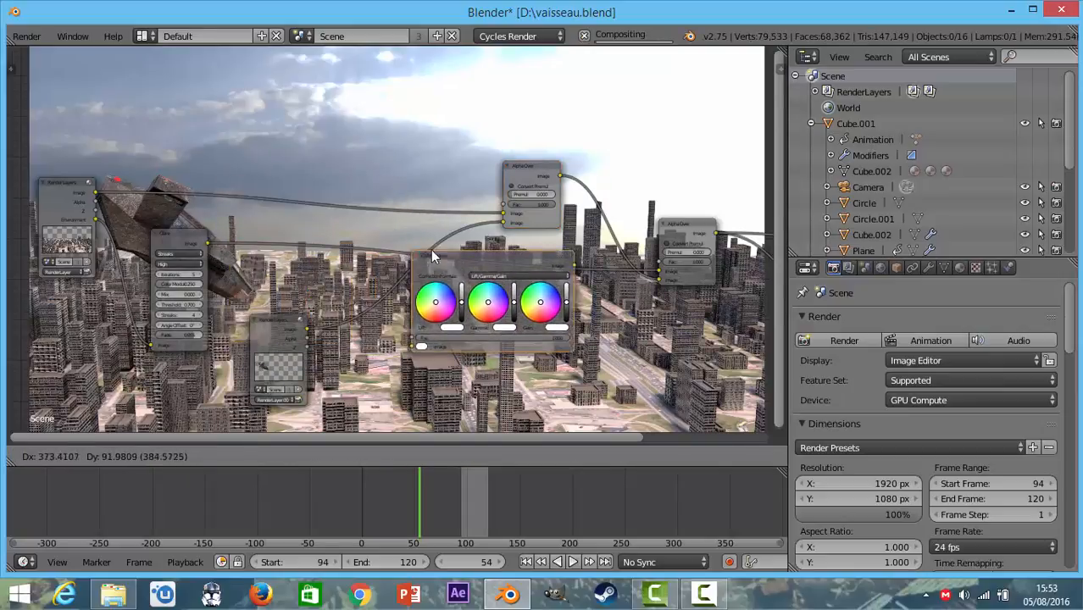
left_click(452, 252)
Tint the Color Balance node's lift orange, its gamma pale pink and its gain cyan.
scroll(450, 263, "up", 3)
scroll(449, 270, "up", 4)
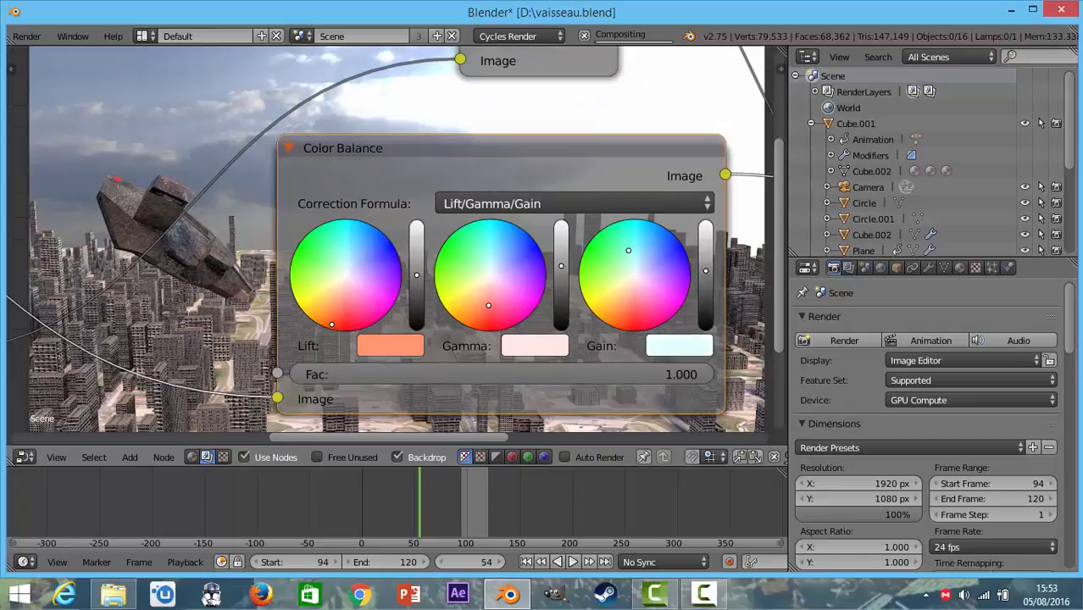
scroll(289, 225, "down", 3)
middle_click_drag(259, 181, 530, 231)
scroll(530, 230, "down", 2)
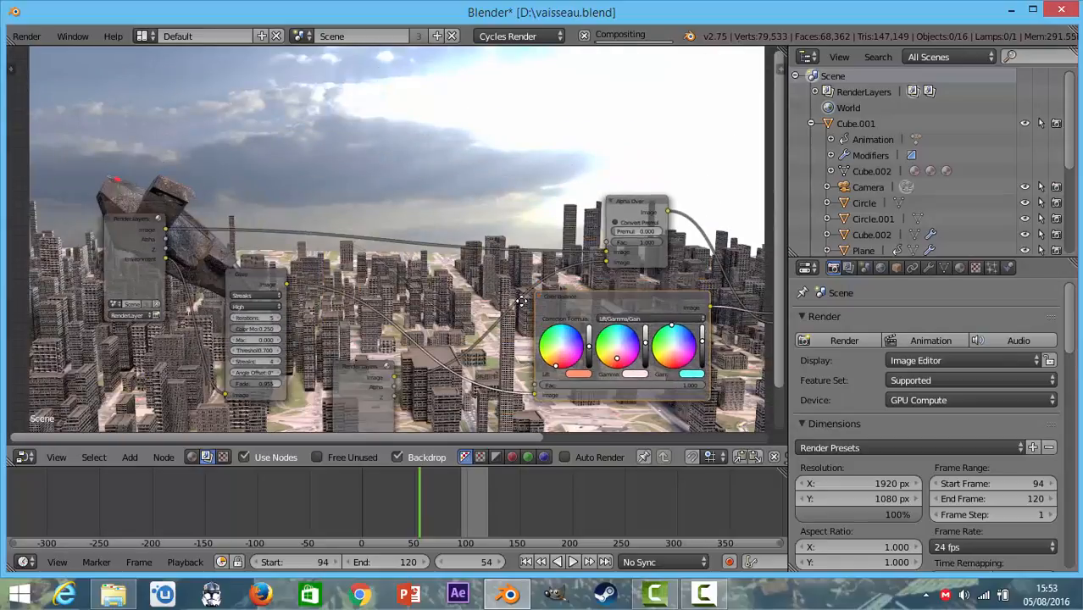
scroll(519, 304, "up", 2)
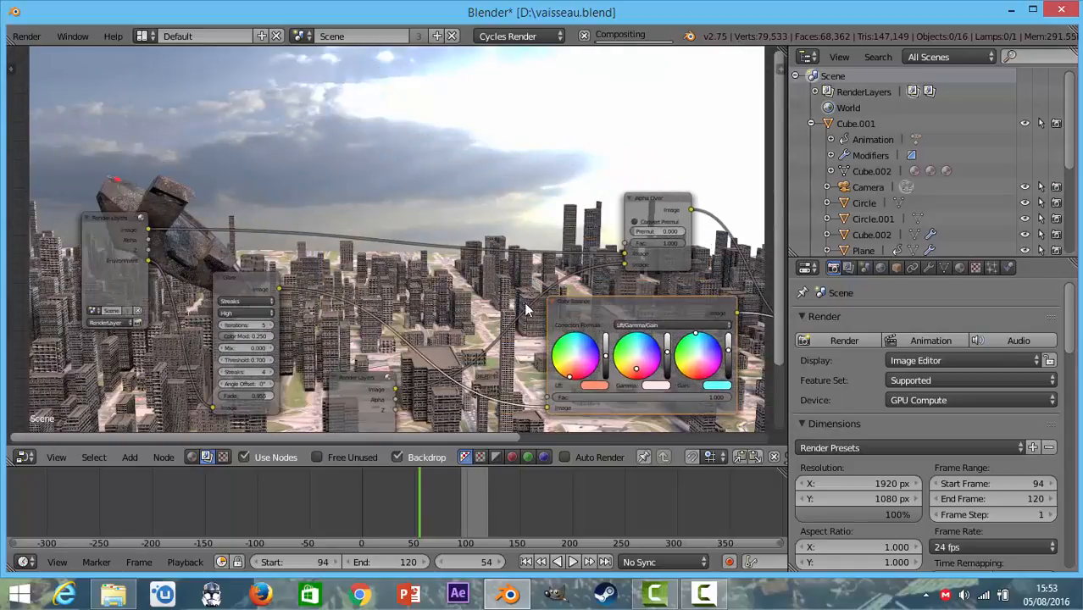
scroll(533, 219, "down", 2)
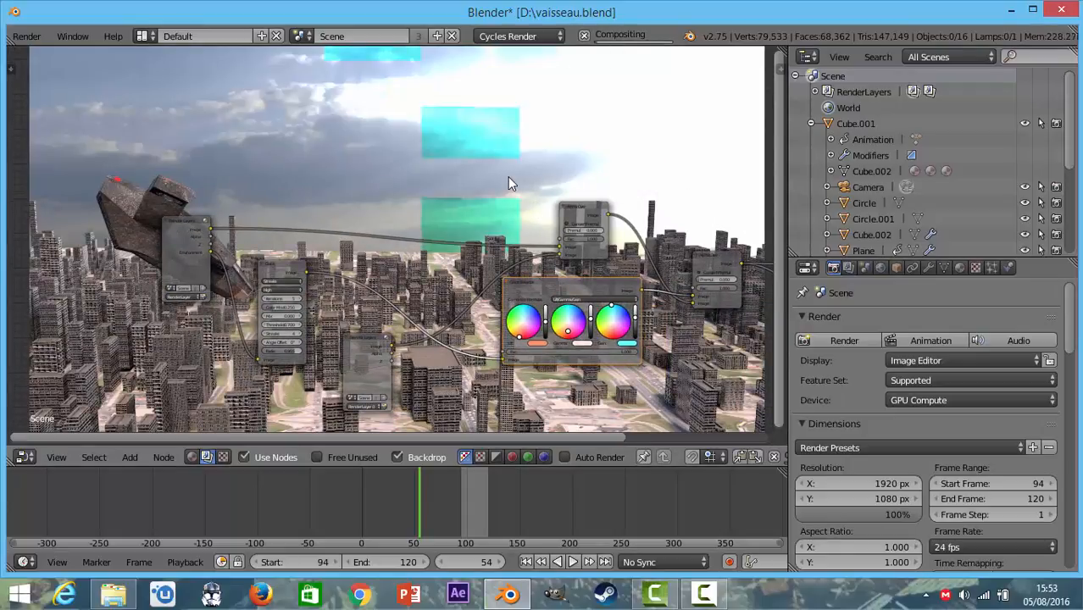
Reconnect the Glare output directly to the second Alpha Over and delete the Color Balance node.
scroll(508, 176, "down", 3)
scroll(521, 307, "up", 6)
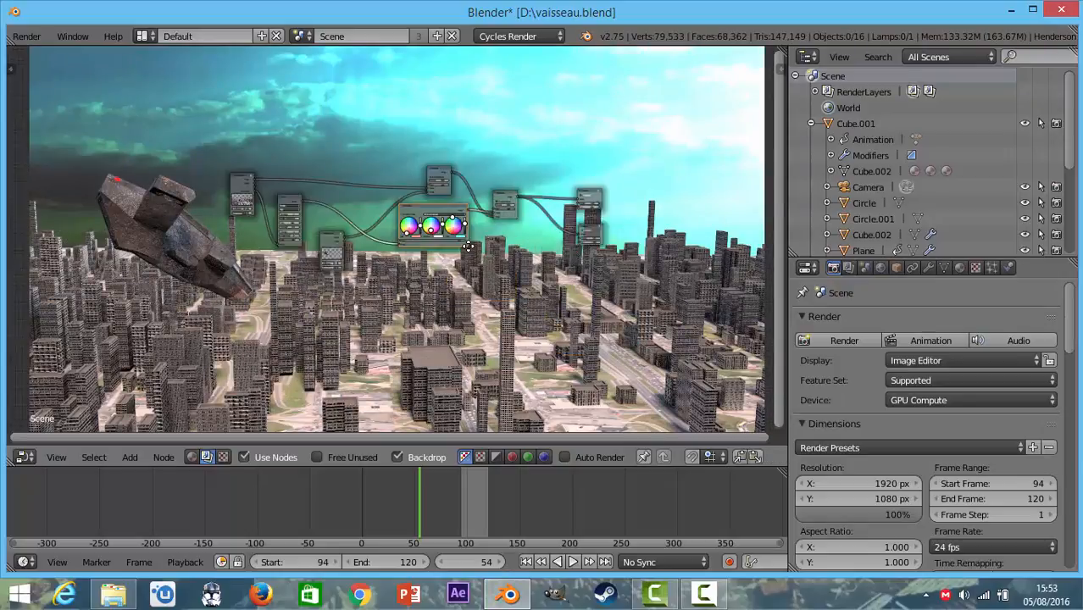
middle_click_drag(355, 312, 348, 322)
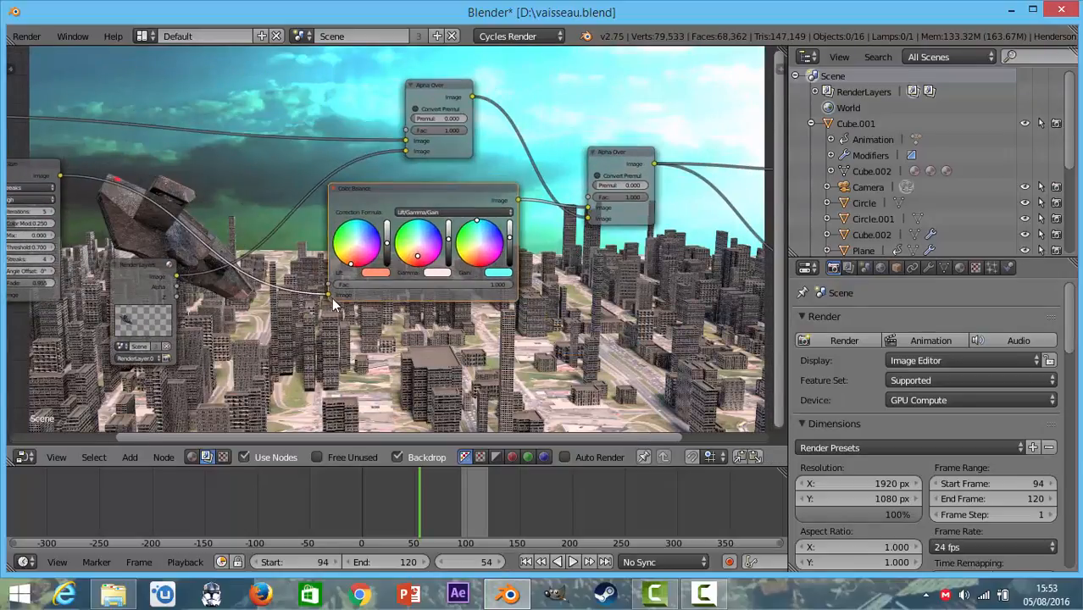
left_click_drag(328, 294, 592, 207)
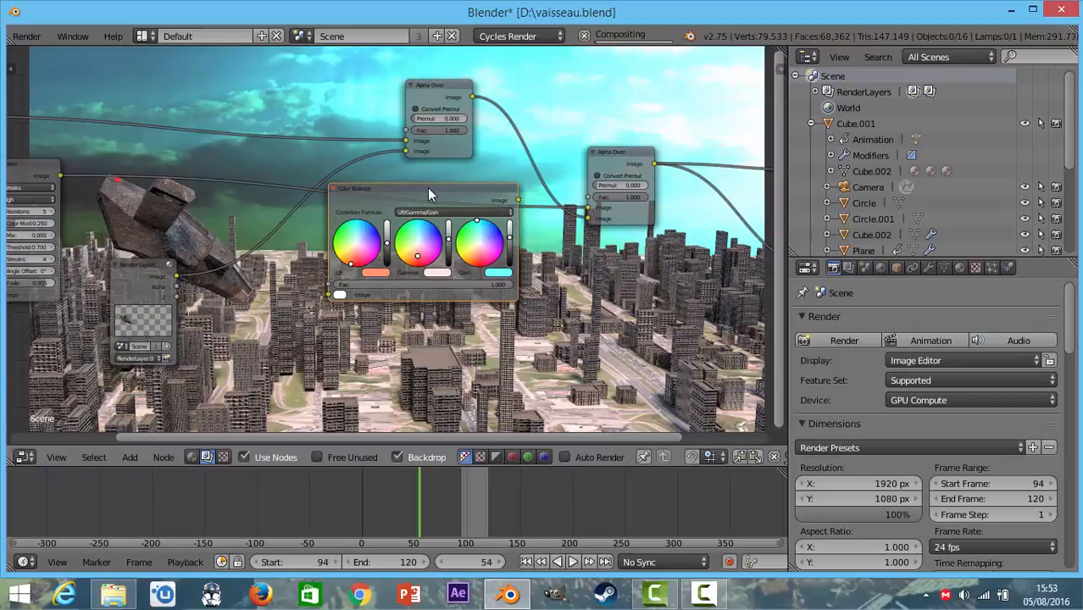
key("x")
Reconnect the city layer's Environment output directly to the second Alpha Over and delete the Glare node.
scroll(404, 251, "down", 8)
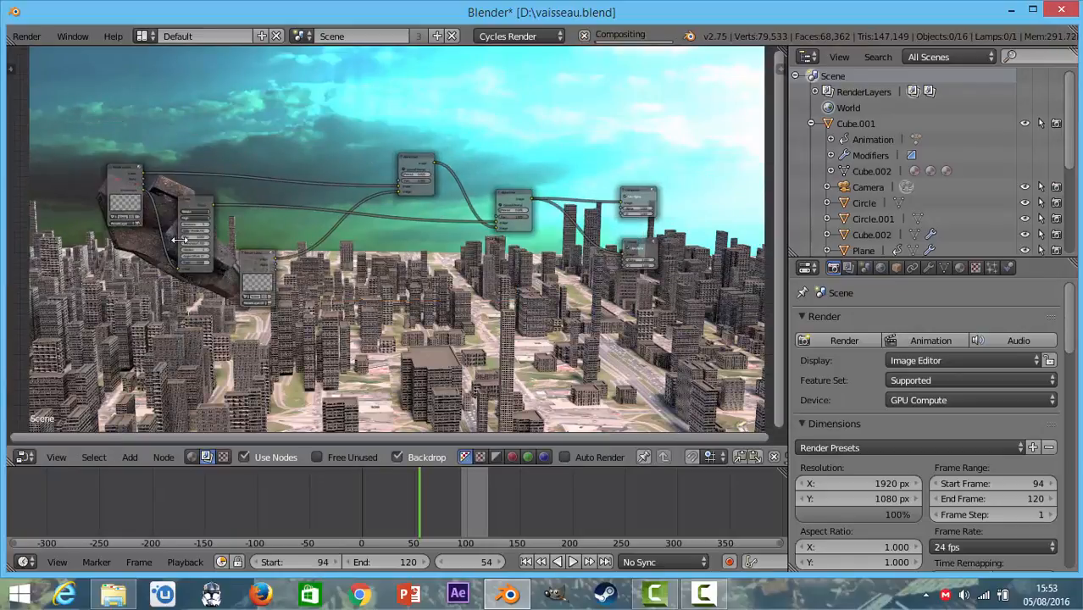
left_click_drag(179, 270, 495, 223)
key("x")
Move the spaceship Render Layers node directly beneath the city Render Layers node.
scroll(202, 201, "up", 2)
middle_click_drag(233, 207, 433, 246)
scroll(431, 308, "up", 3)
left_click_drag(431, 310, 239, 280)
Add a Scale distort node on the link between the spaceship layer's Image output and the first Alpha Over.
middle_click_drag(287, 263, 467, 256)
scroll(482, 336, "up", 6)
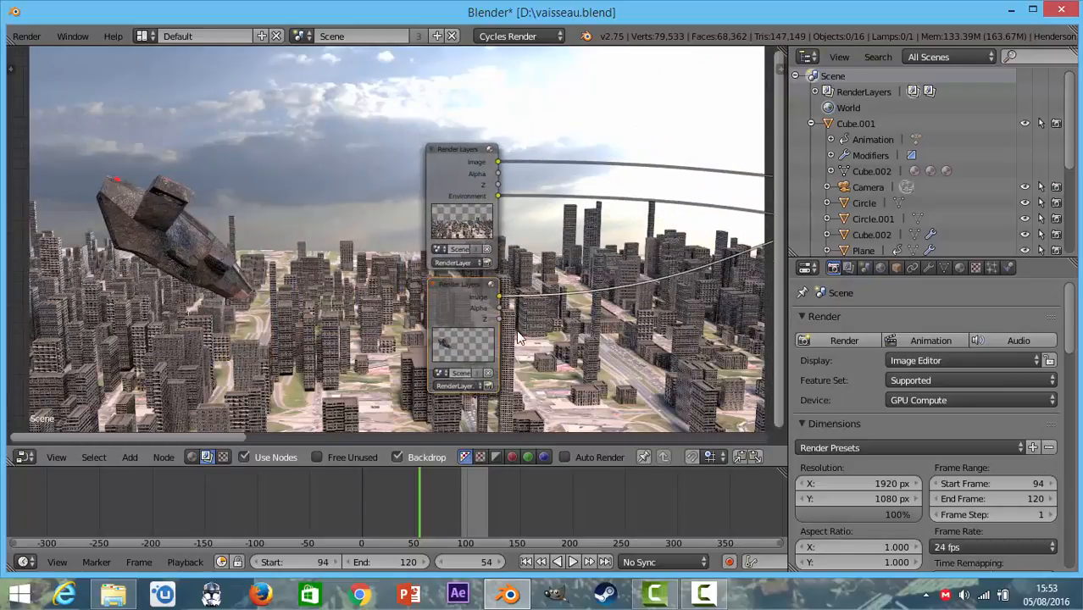
middle_click_drag(517, 331, 308, 295)
scroll(308, 295, "up", 2)
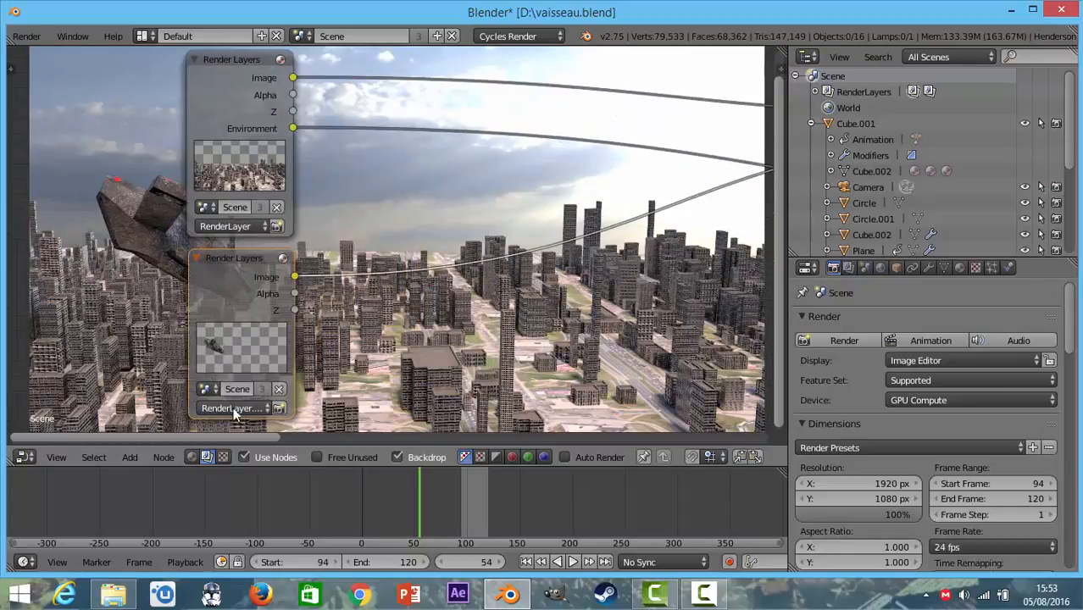
left_click(130, 457)
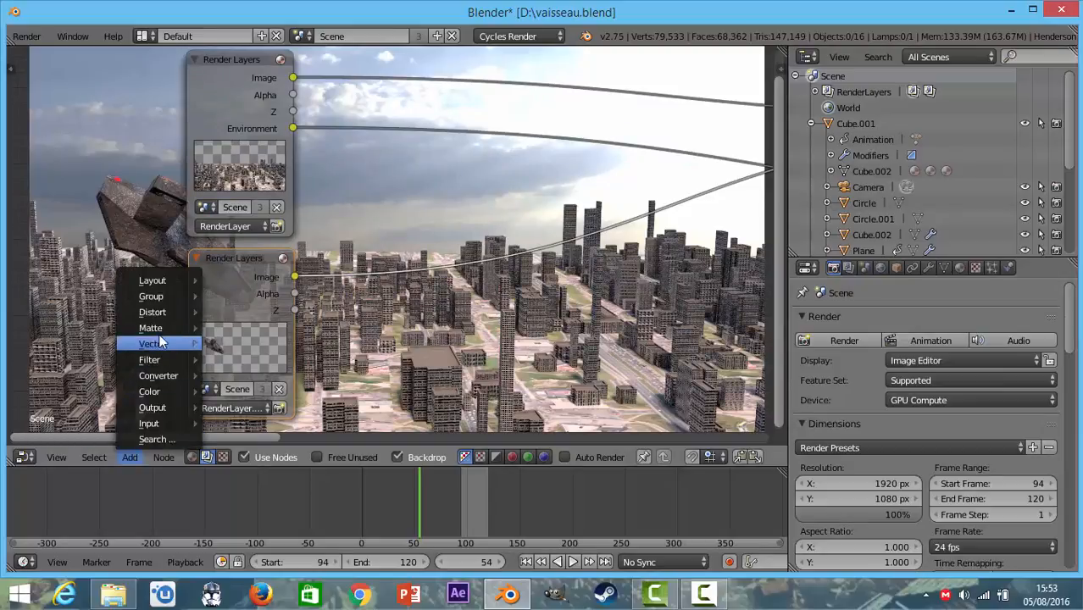
mouse_move(160, 311)
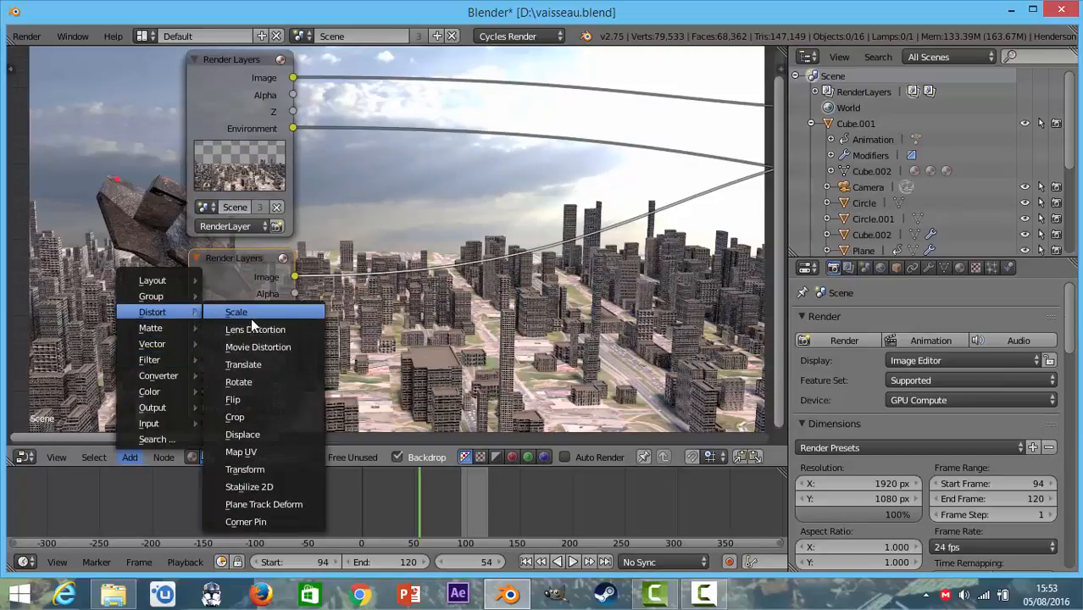
left_click(309, 312)
Set the Scale node's X and Y factors to 0.5 to halve the spaceship's size.
scroll(402, 356, "up", 3)
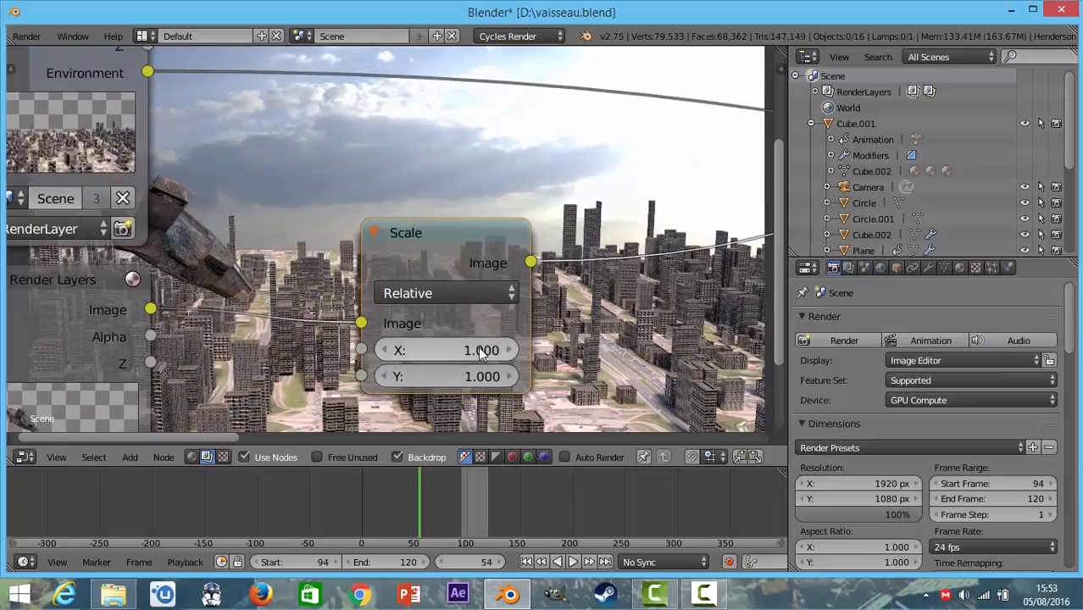
left_click(428, 349)
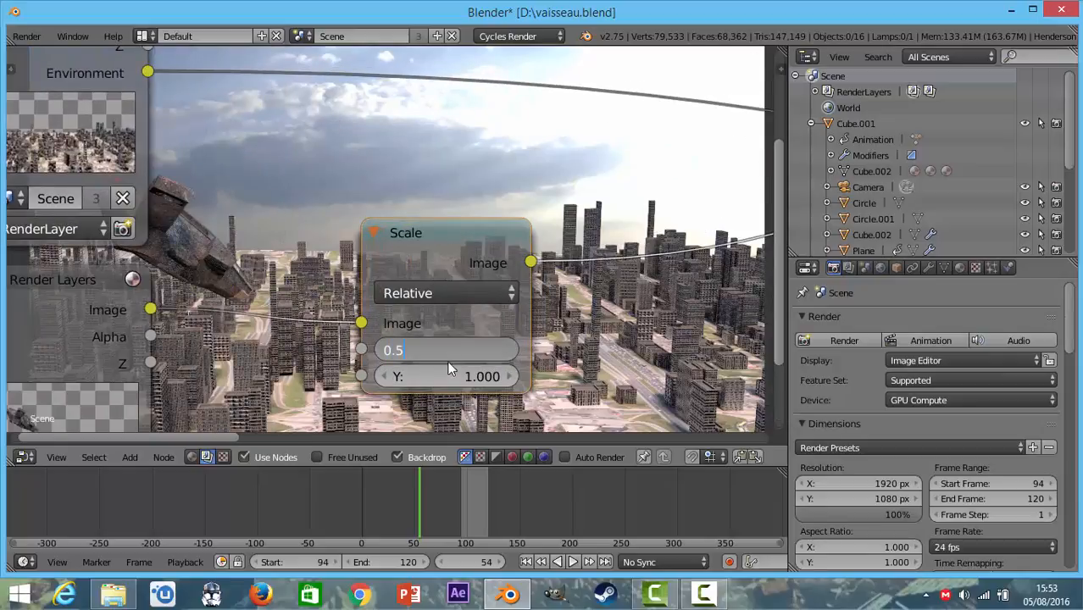
key("Return")
left_click(445, 370)
type("0.5")
key("Return")
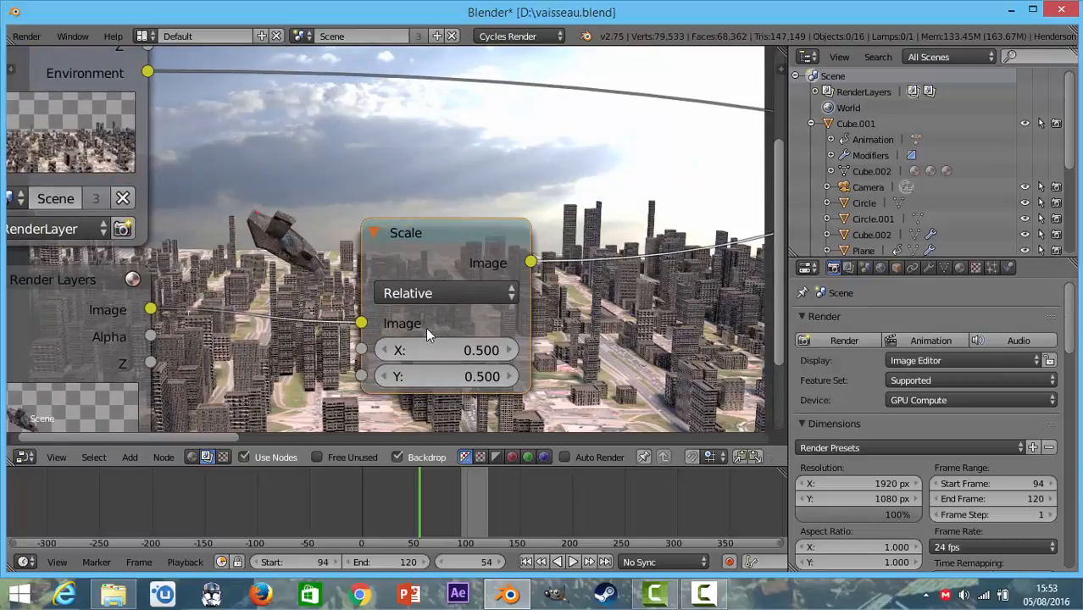
Check the scaled spaceship in the composite and review the render output, film and performance settings.
scroll(507, 304, "down", 5)
middle_click_drag(509, 303, 394, 307)
scroll(509, 303, "down", 4)
scroll(397, 308, "up", 5)
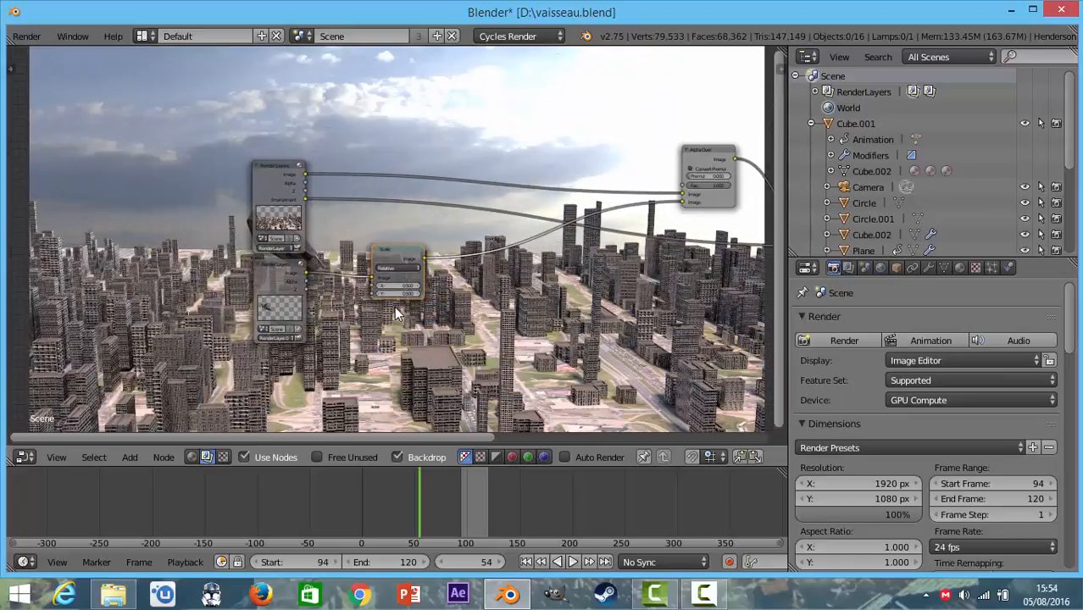
scroll(397, 292, "up", 6)
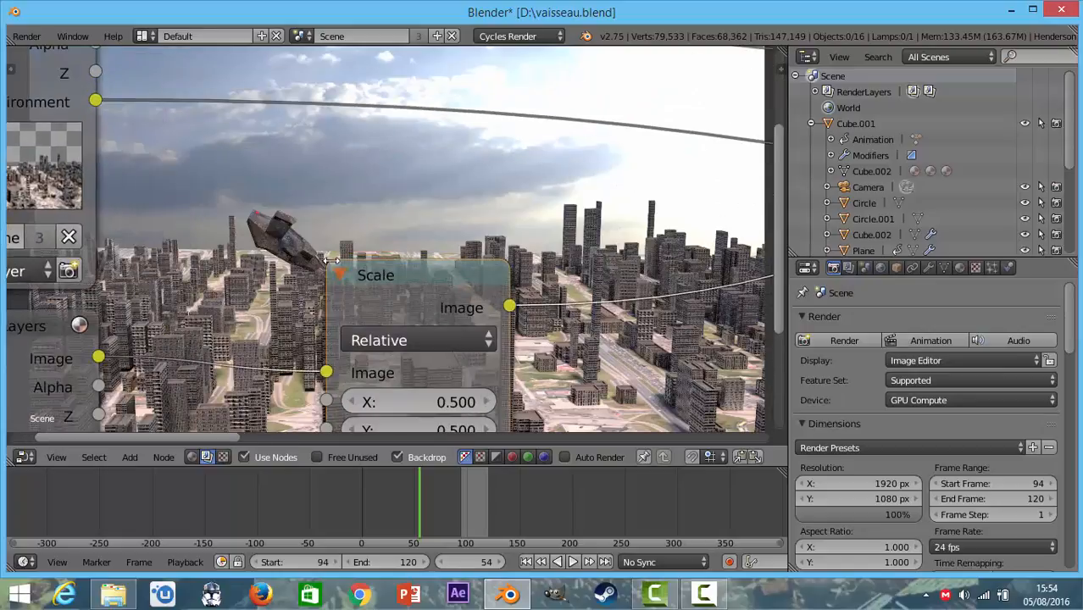
scroll(351, 254, "down", 3)
scroll(883, 404, "down", 10)
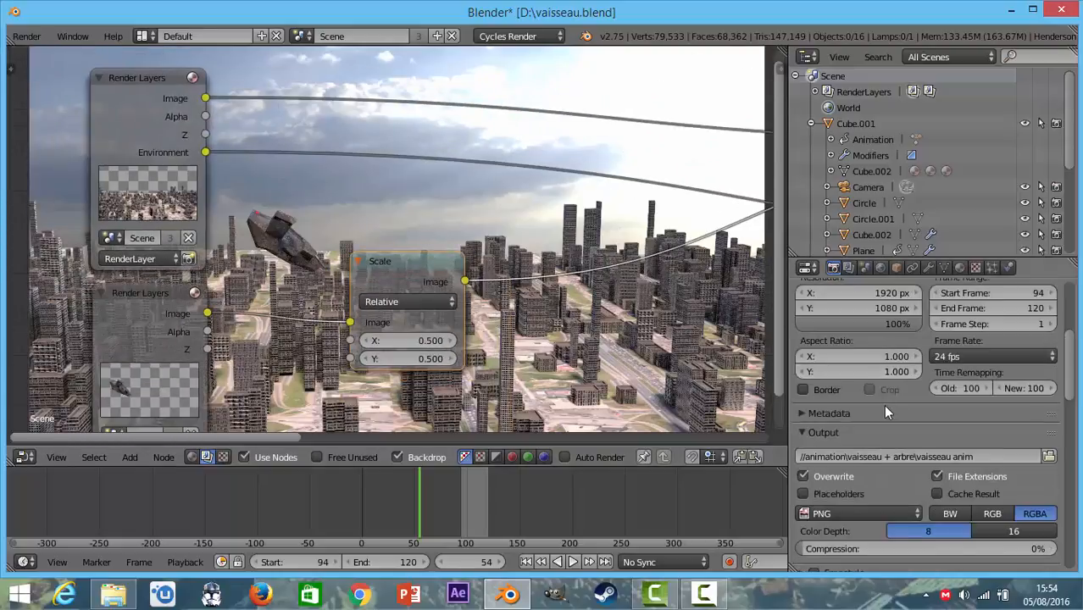
scroll(906, 458, "down", 4)
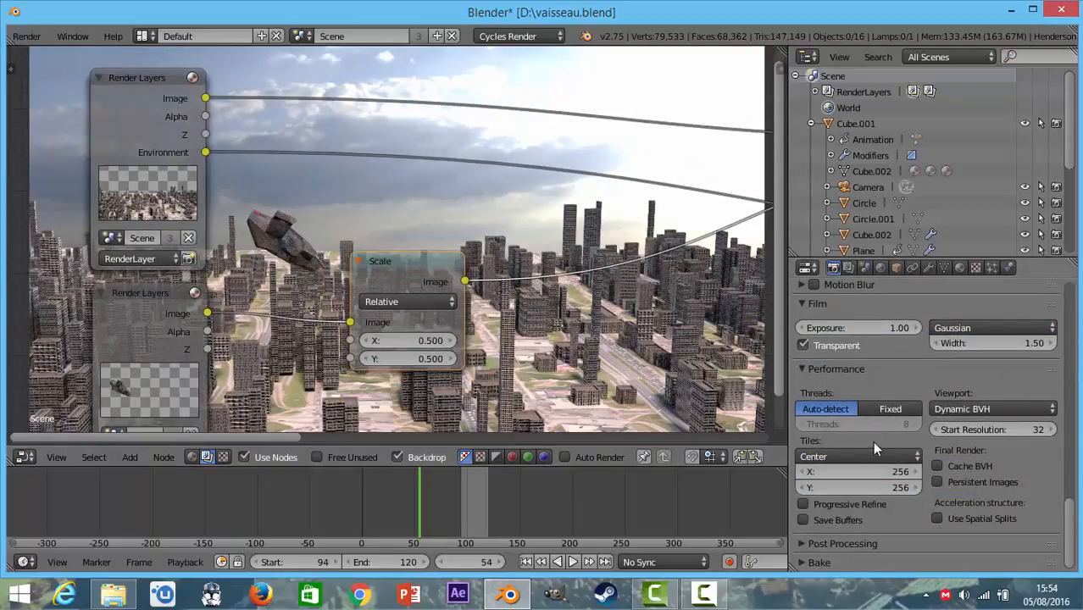
scroll(433, 250, "down", 3)
Examine the full node chain from the two Render Layers nodes through the Alpha Over nodes to the outputs.
scroll(432, 250, "down", 4)
middle_click_drag(507, 254, 404, 302)
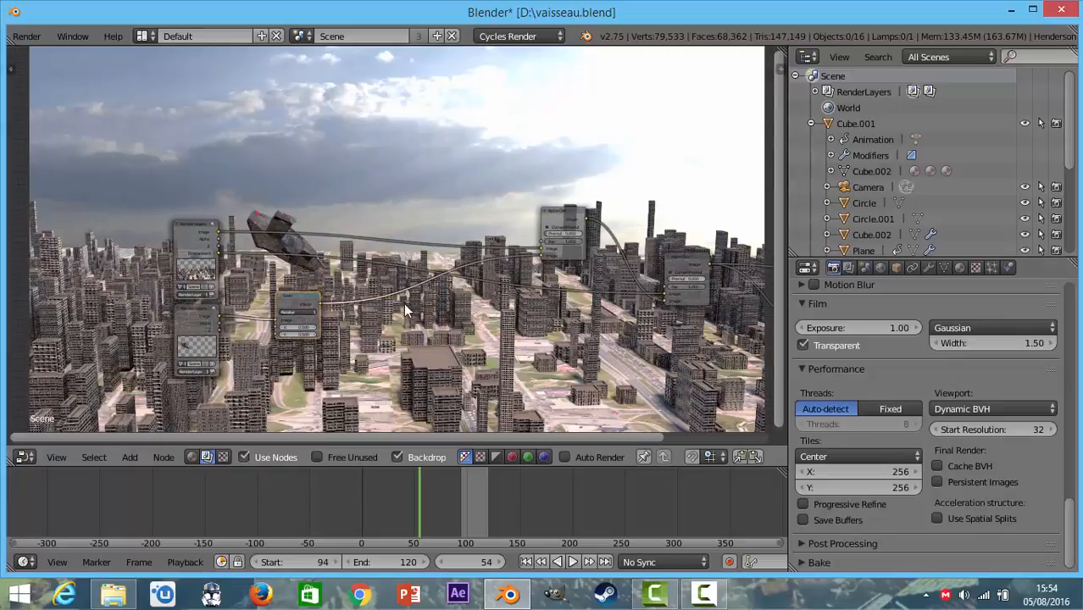
scroll(404, 302, "down", 6)
middle_click_drag(481, 288, 391, 246)
scroll(390, 244, "up", 6)
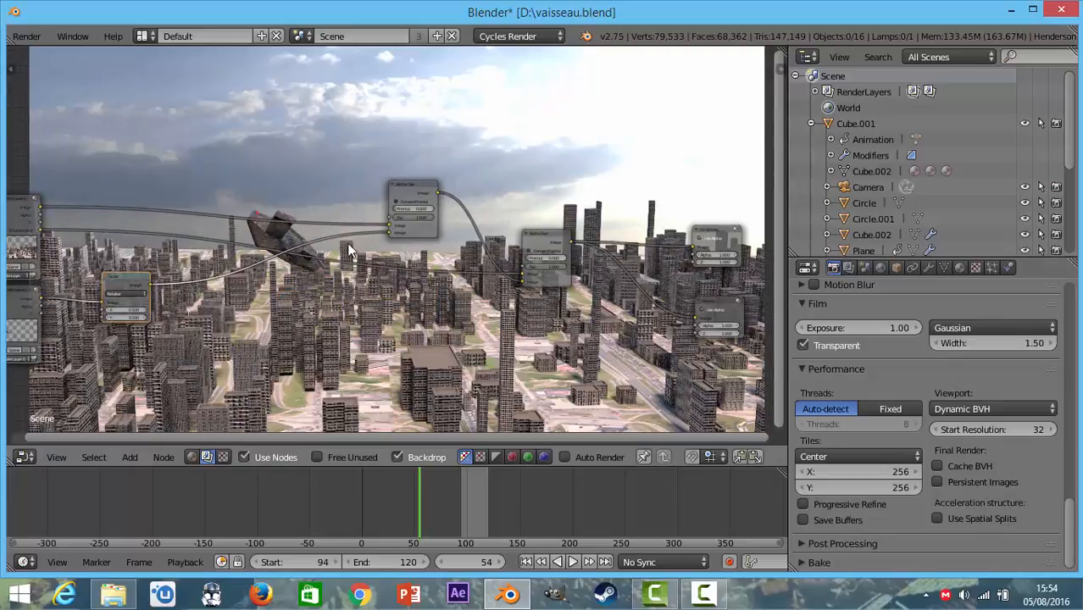
scroll(529, 275, "down", 1)
middle_click_drag(530, 275, 882, 288)
scroll(753, 316, "up", 3)
middle_click_drag(753, 317, 662, 286)
scroll(509, 278, "up", 4)
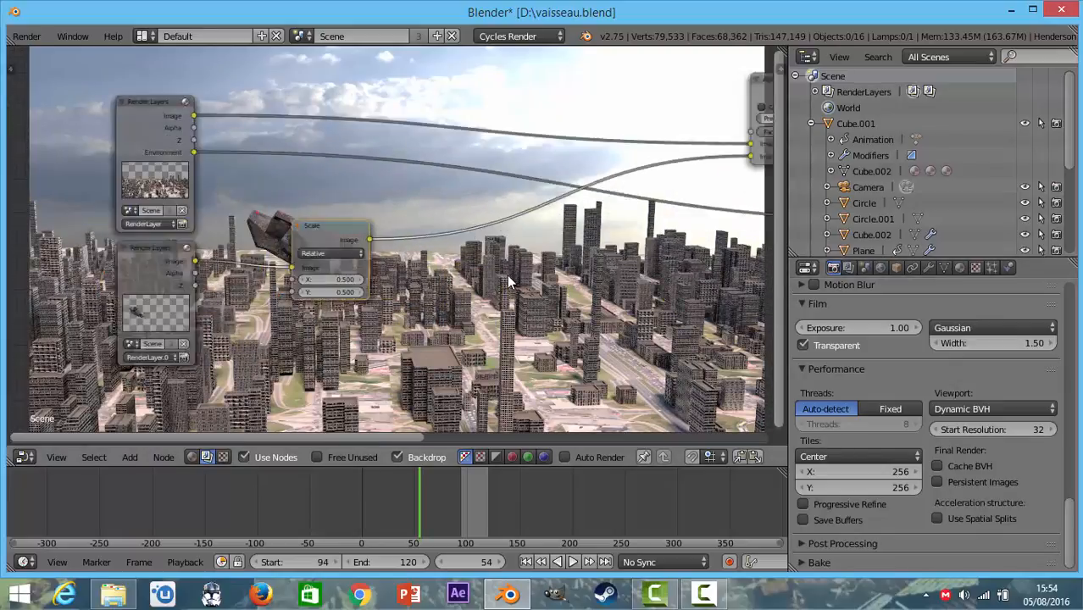
Reroute the spaceship layer's Image output directly into the first Alpha Over's lower Image input, bypassing the Scale node, and move the Scale node aside.
scroll(509, 278, "up", 2)
scroll(454, 229, "down", 5)
middle_click_drag(454, 228, 369, 267)
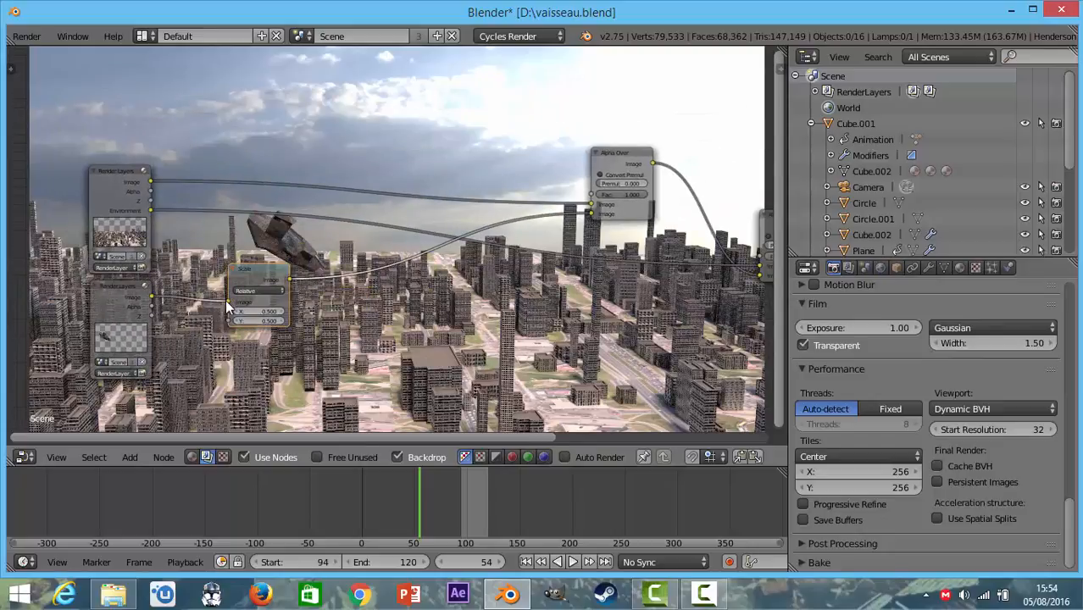
left_click_drag(227, 302, 592, 214)
scroll(551, 228, "down", 3)
middle_click_drag(345, 271, 183, 284)
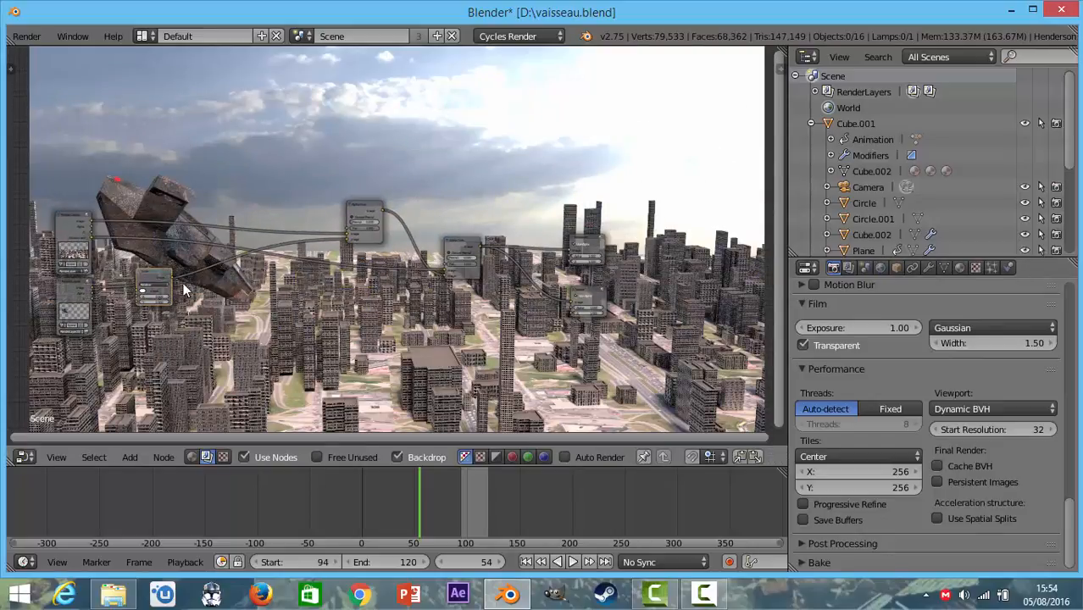
left_click_drag(143, 274, 250, 319)
scroll(390, 320, "up", 2)
middle_click_drag(392, 321, 478, 290)
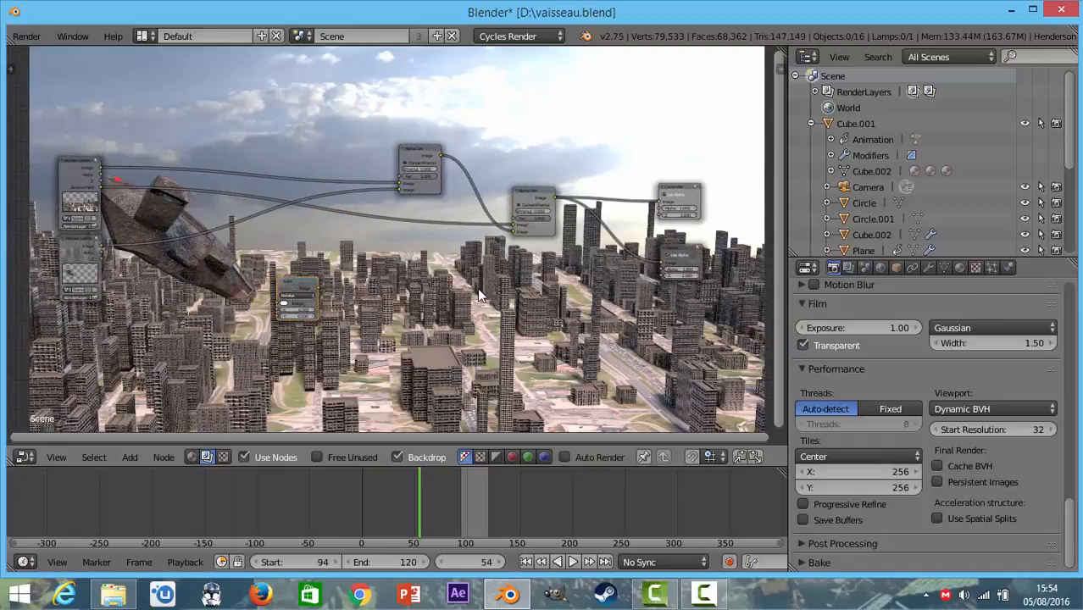
Review the rewired node chain from both Render Layers nodes to the outputs, along with the spaceship in the composite backdrop.
scroll(381, 272, "up", 3)
scroll(480, 271, "down", 3)
middle_click_drag(384, 282, 434, 295)
scroll(483, 276, "down", 4)
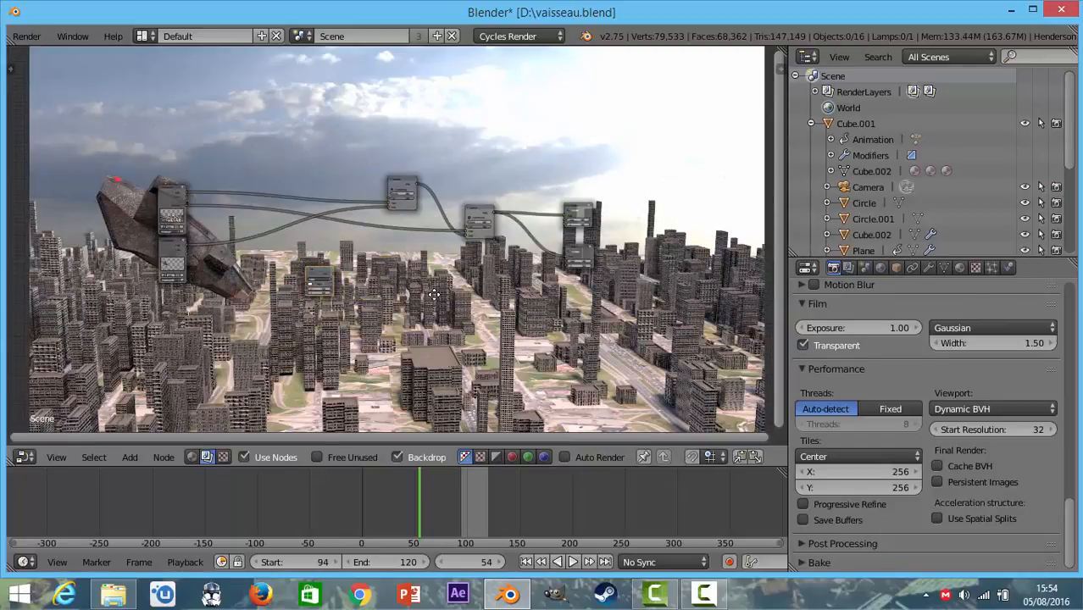
scroll(435, 296, "up", 3)
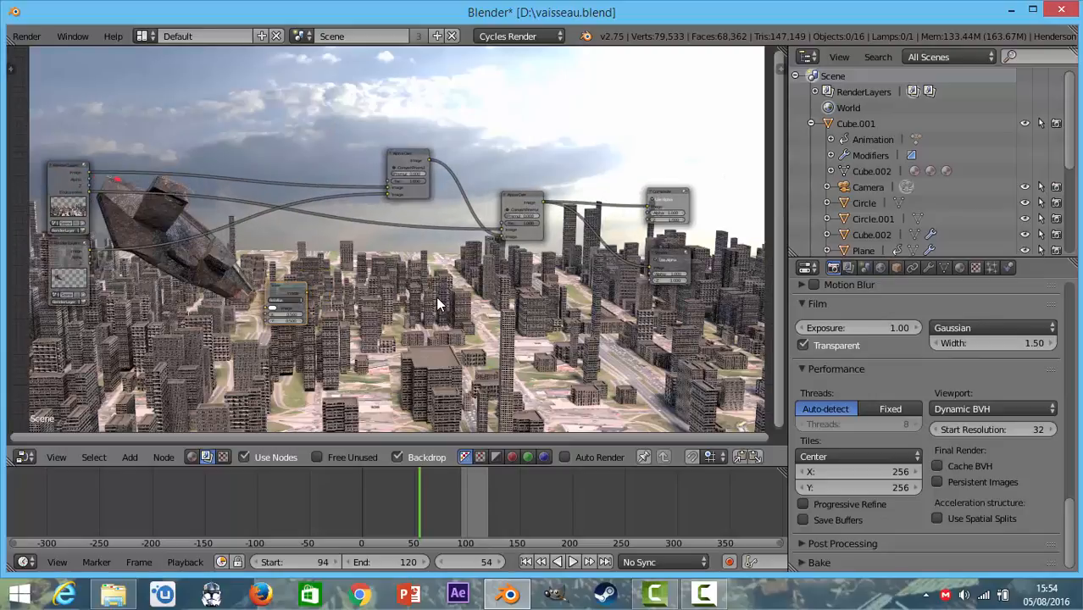
scroll(436, 296, "up", 2)
middle_click_drag(301, 284, 388, 275)
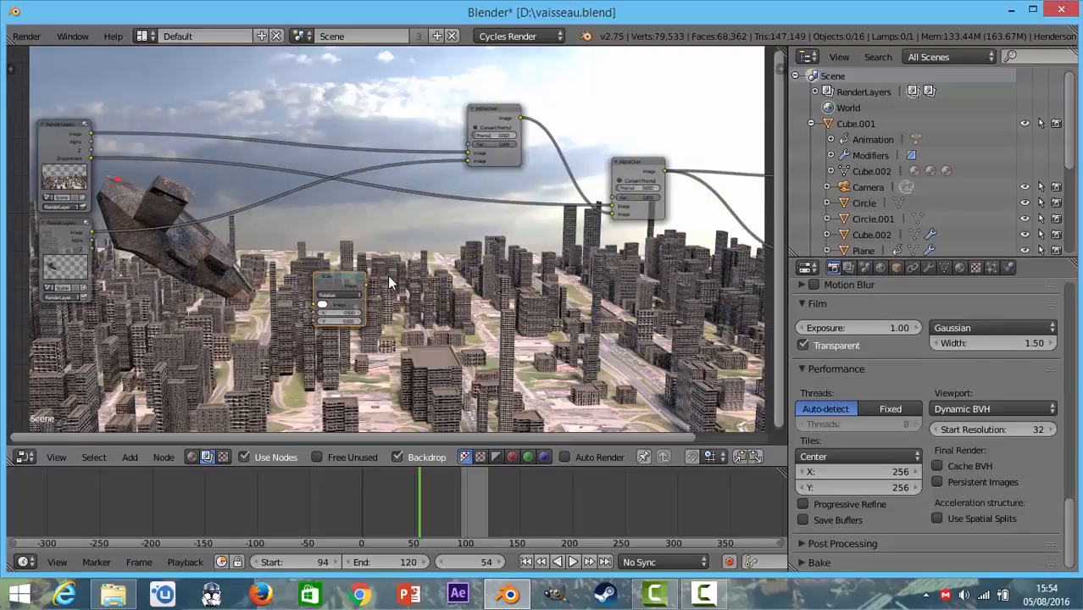
scroll(388, 275, "down", 2)
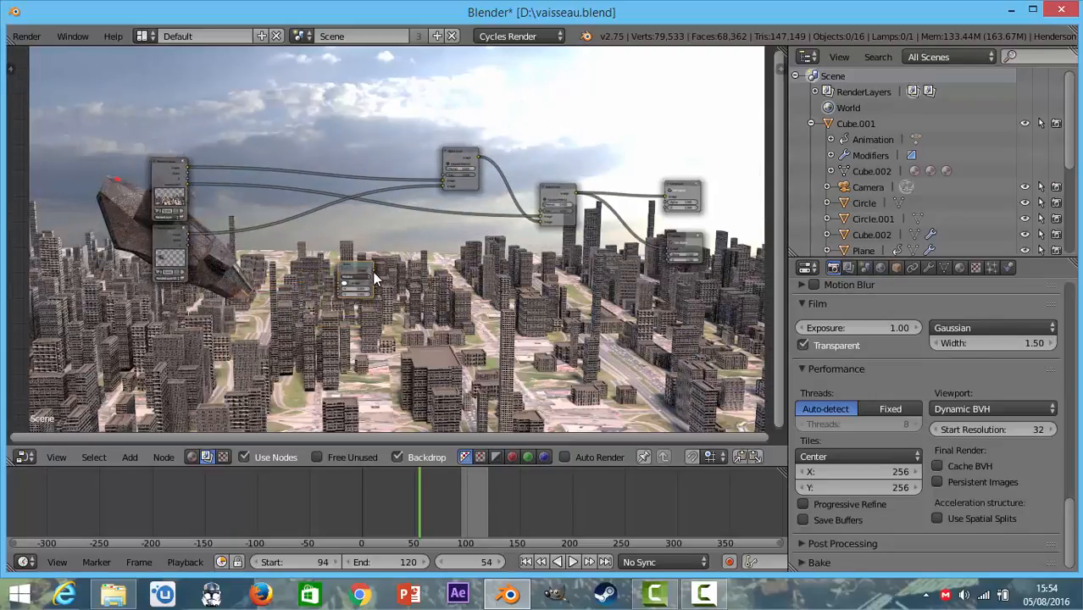